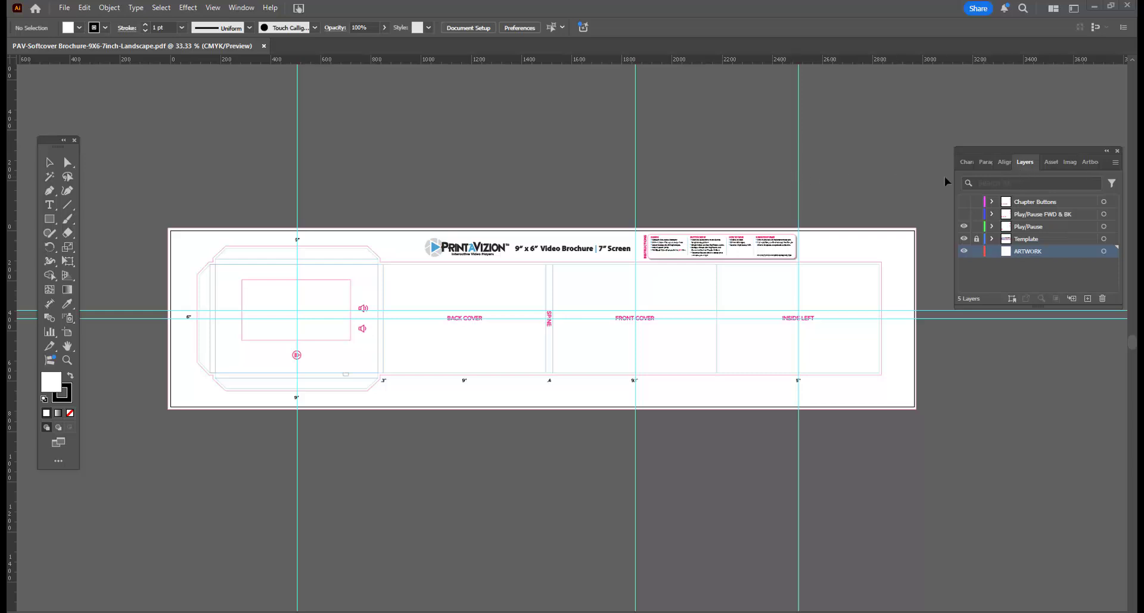
Step: Hide the Play/Pause layer and show the Play/Pause FWD & BK layer
click(241, 8)
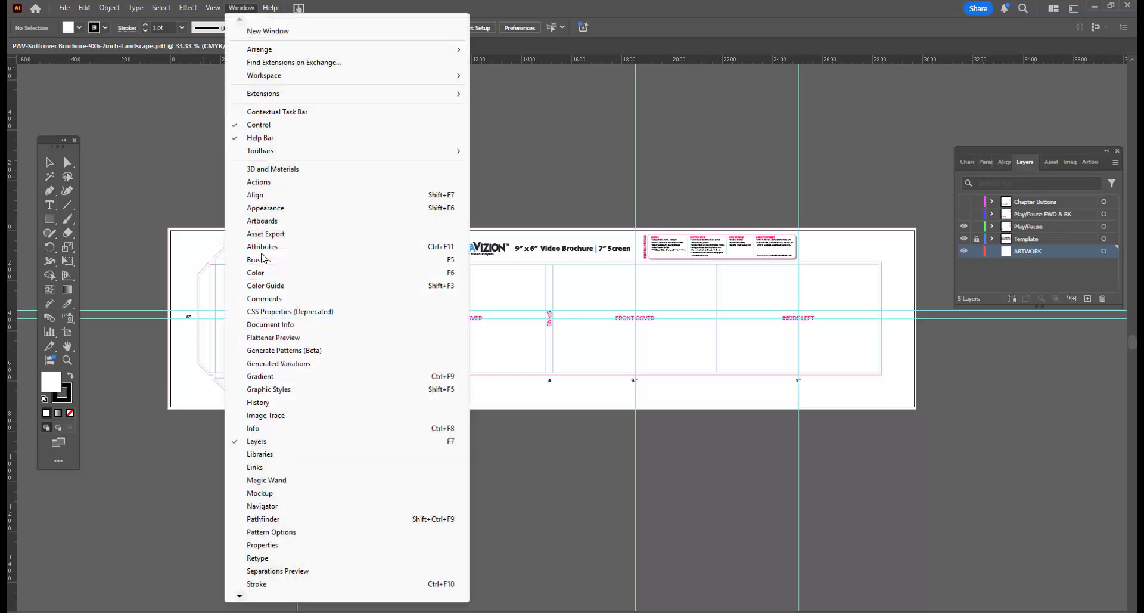
click(1027, 164)
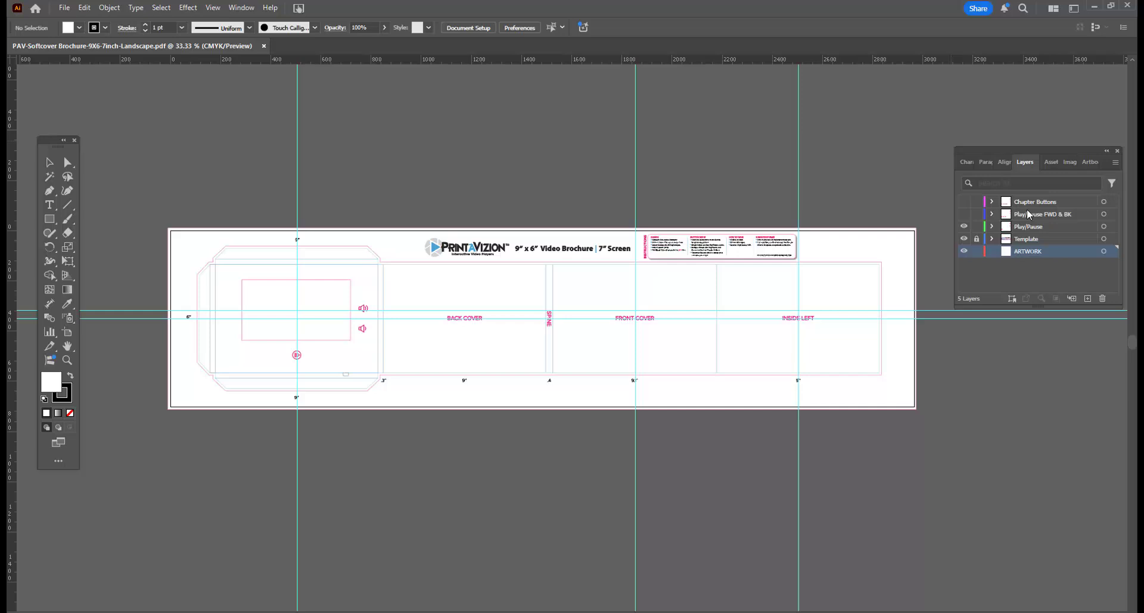
click(964, 227)
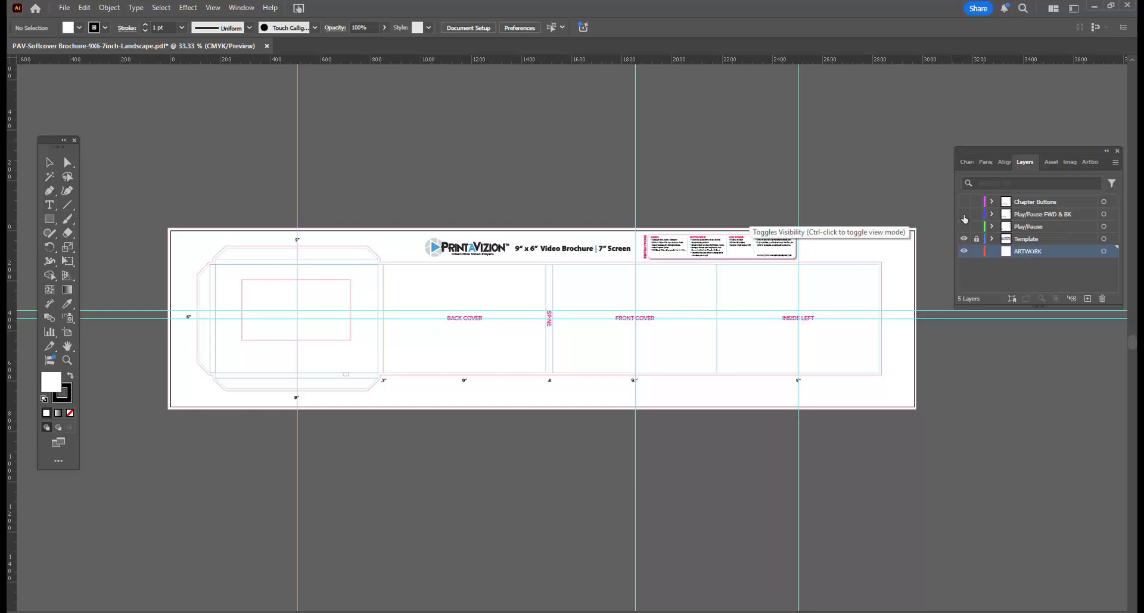
click(964, 214)
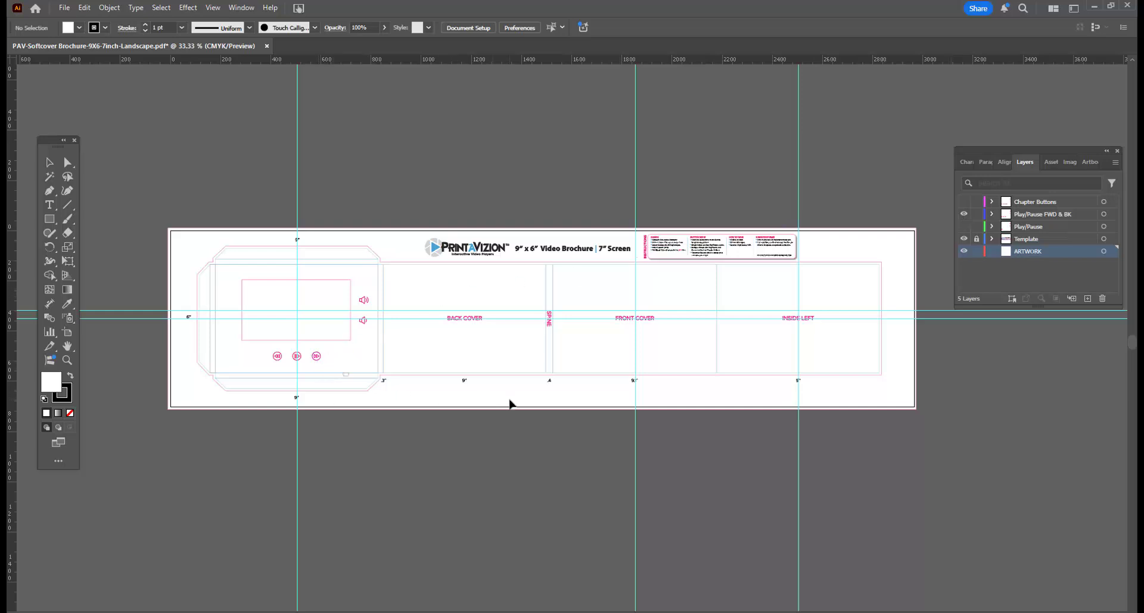
Step: Recolor the rewind, play/pause, forward and both volume icons to navy blue 1E2D81
scroll(300, 344, up, 2)
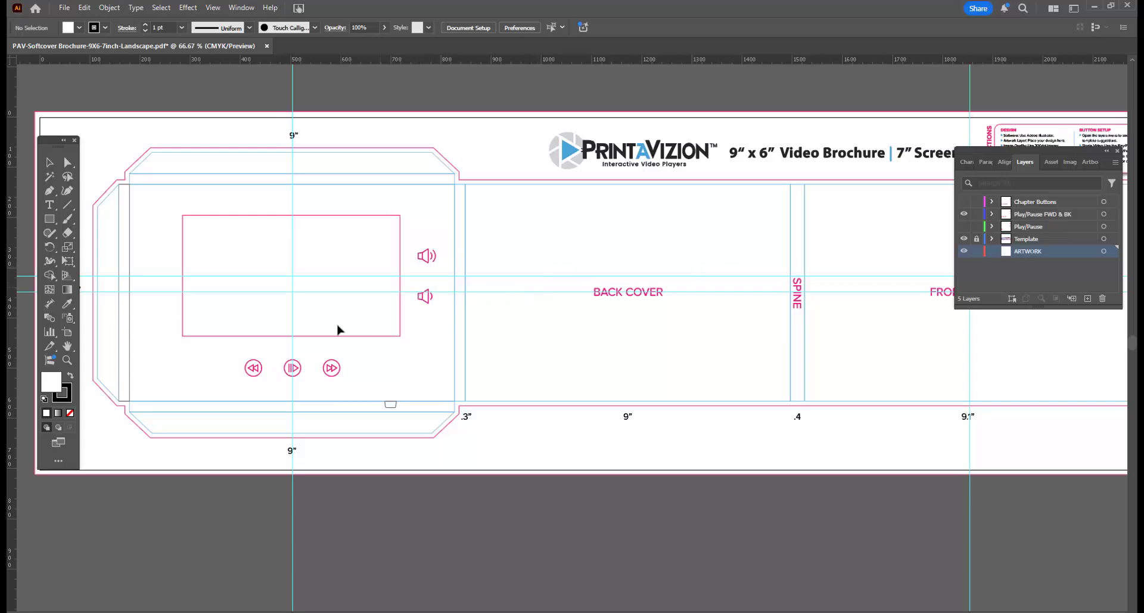
click(254, 372)
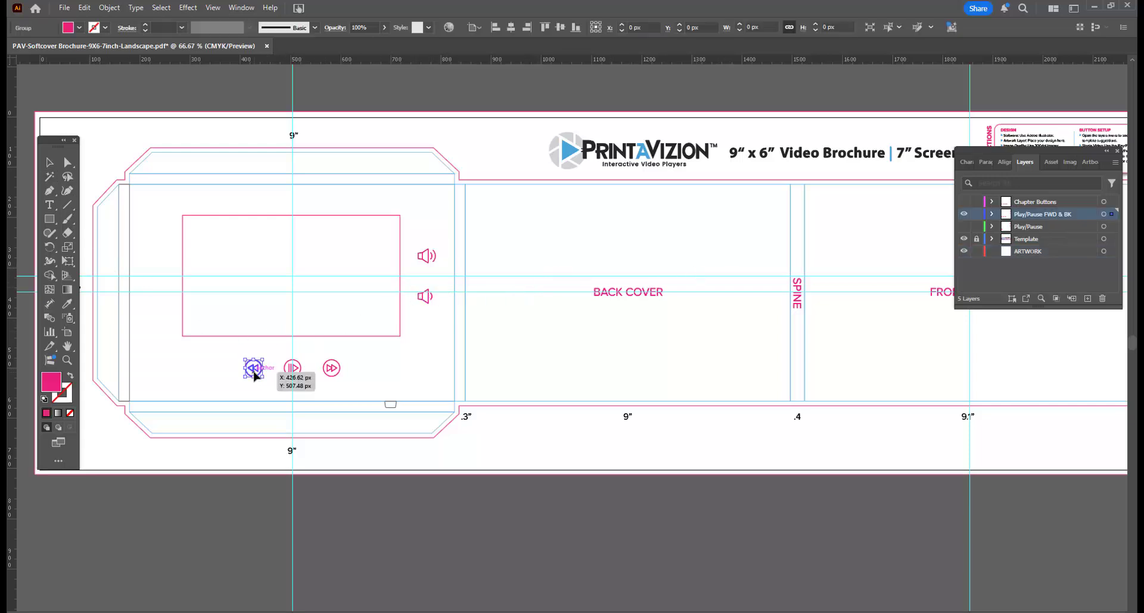
drag(224, 354, 355, 388)
shift+click(425, 298)
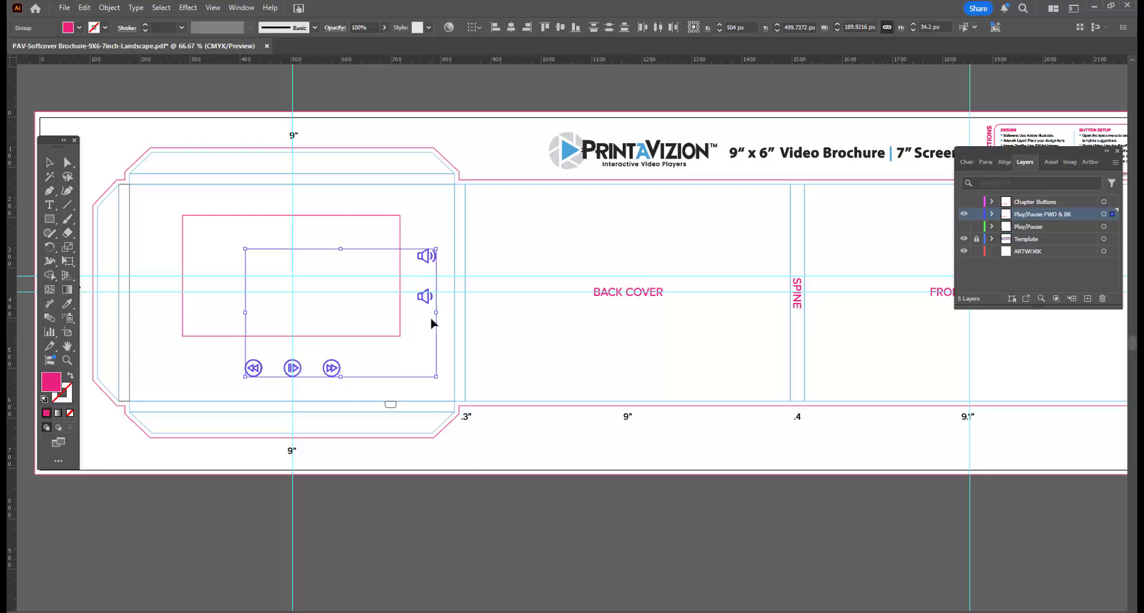
double_click(51, 381)
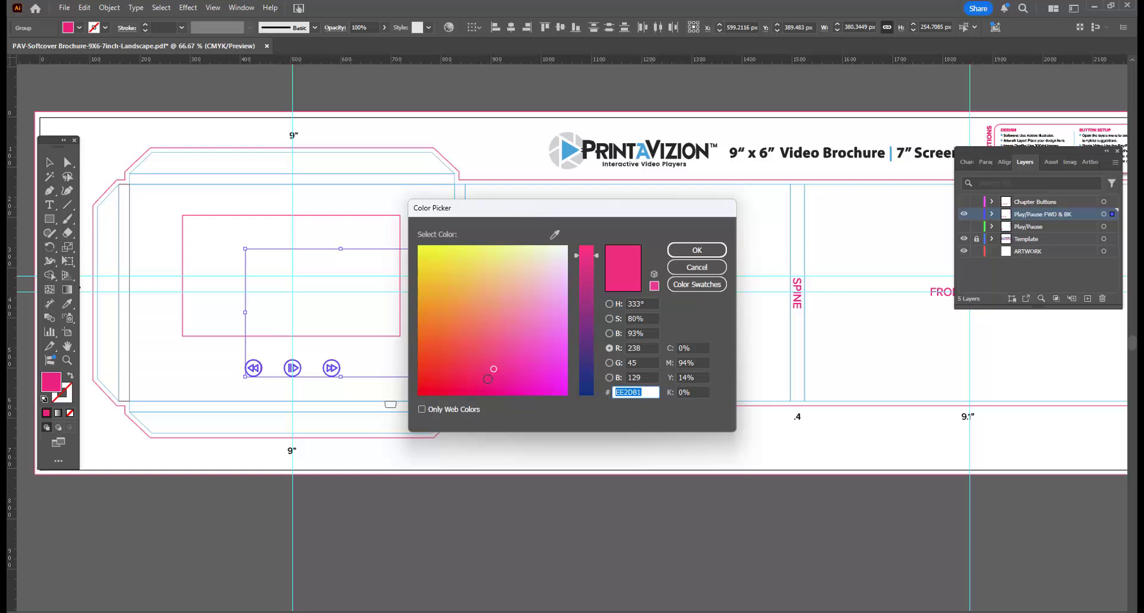
click(589, 383)
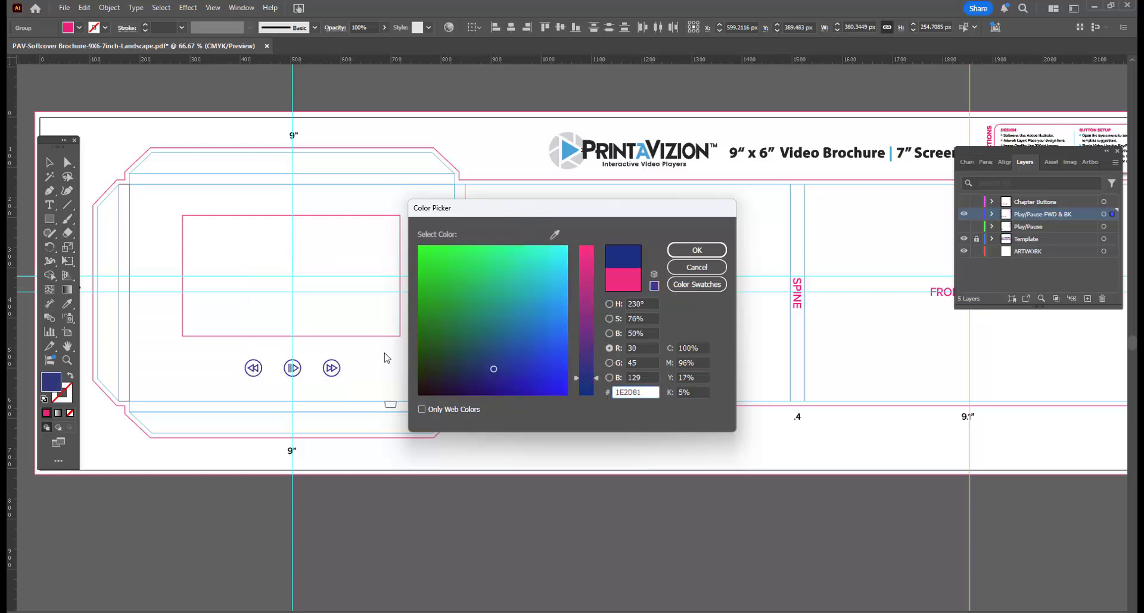
click(675, 253)
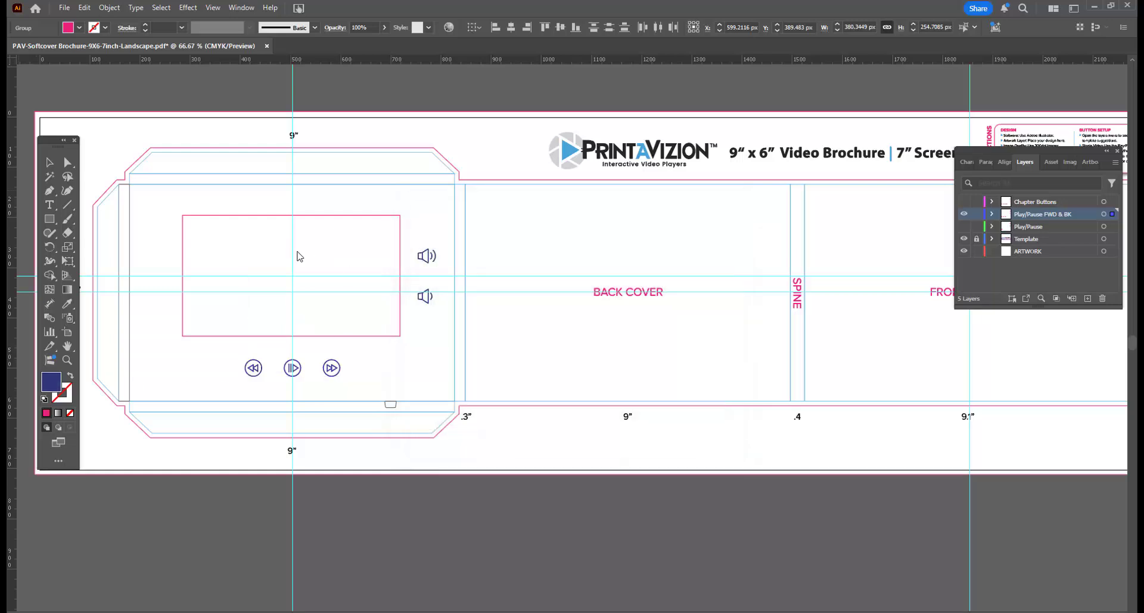
click(216, 364)
Step: Add the text label "Play/Pause" centered beneath the play/pause button
click(50, 205)
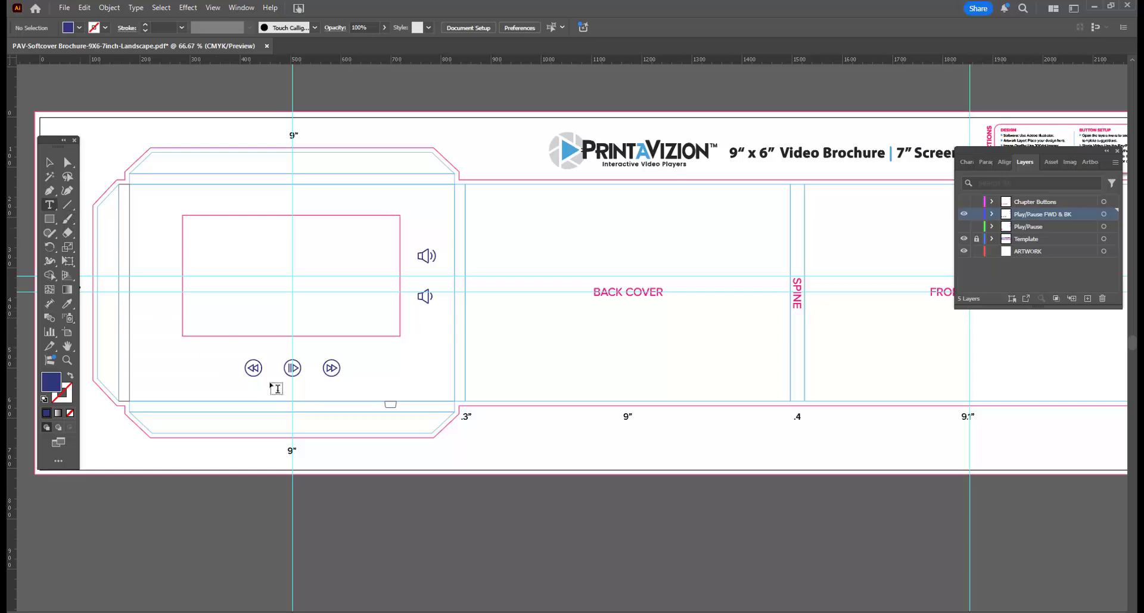
drag(279, 381, 307, 394)
text(Play)
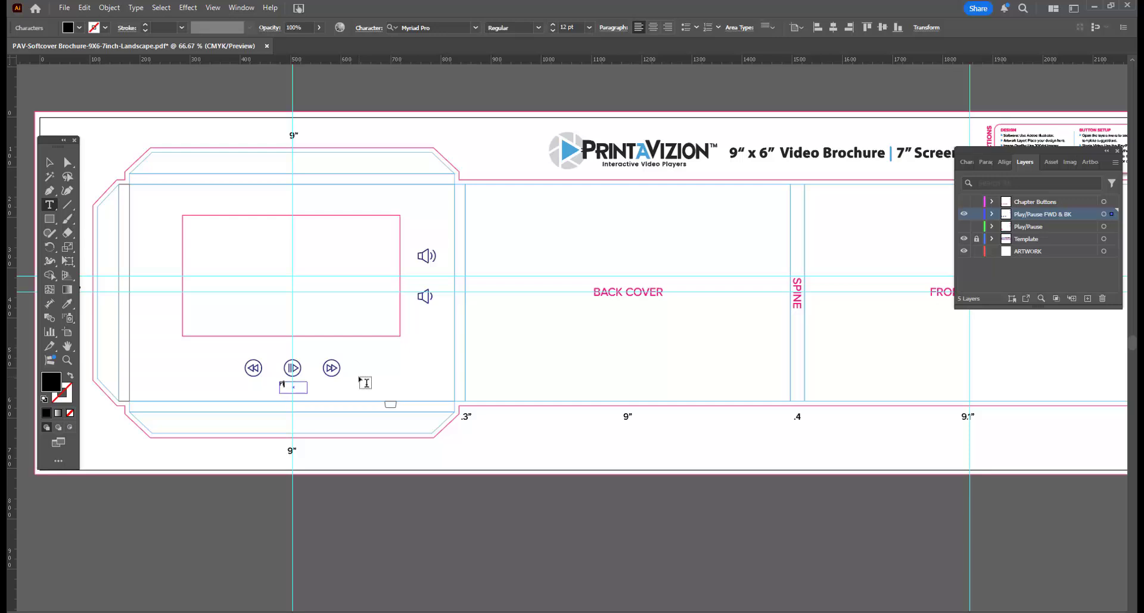
text(/Pause)
click(49, 162)
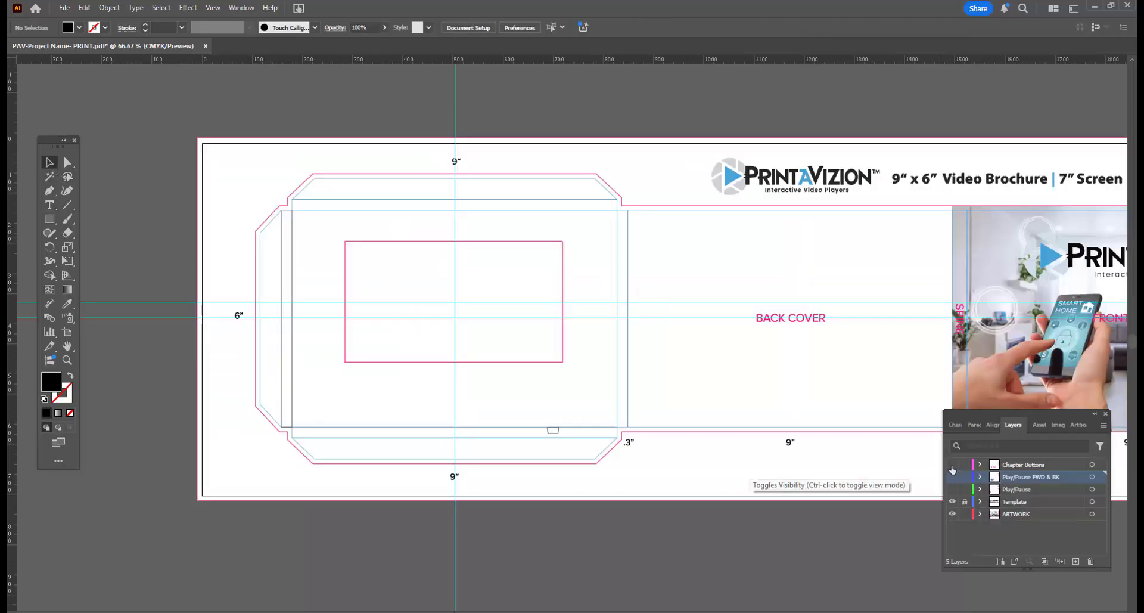
Step: With the Chapter Buttons layer visible, delete button 4 and center buttons 1 to 3 below the screen on the vertical guide
click(952, 464)
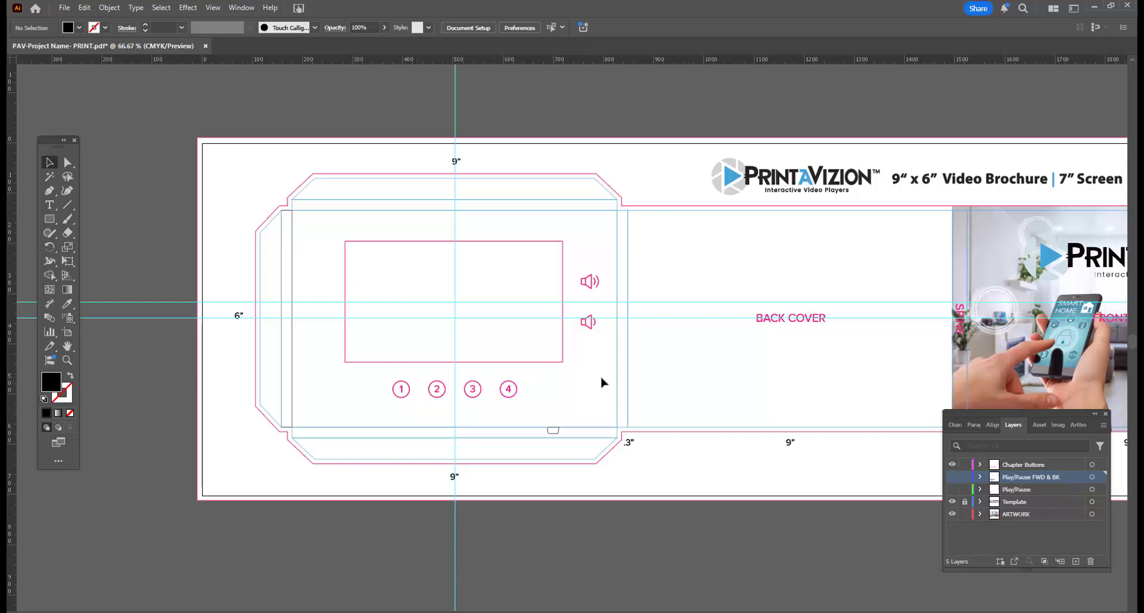
click(510, 390)
key(Delete)
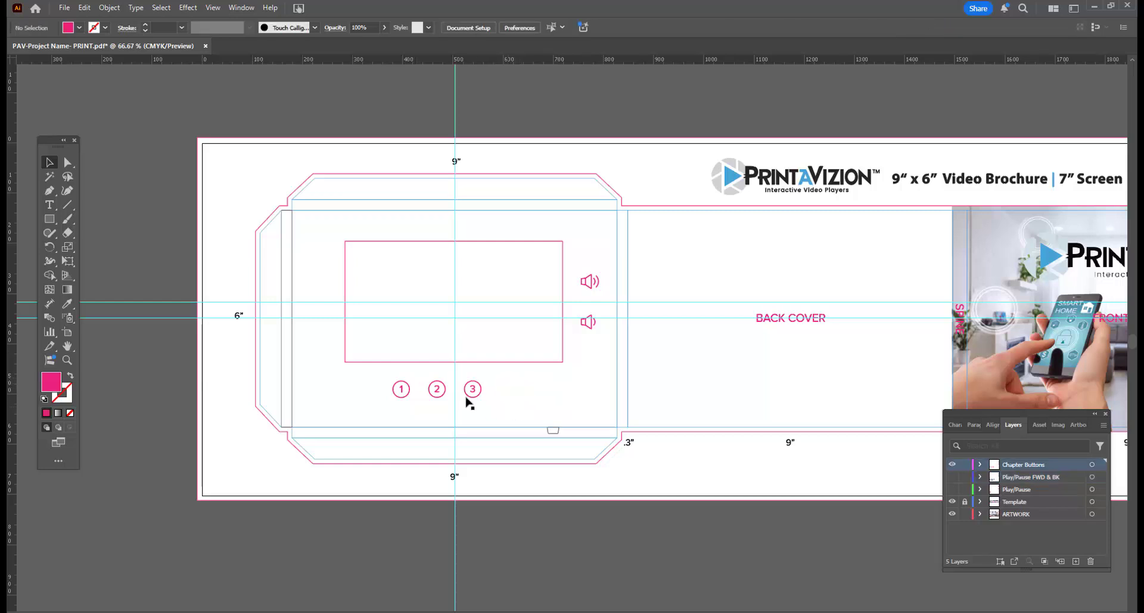
drag(385, 372, 458, 392)
click(403, 388)
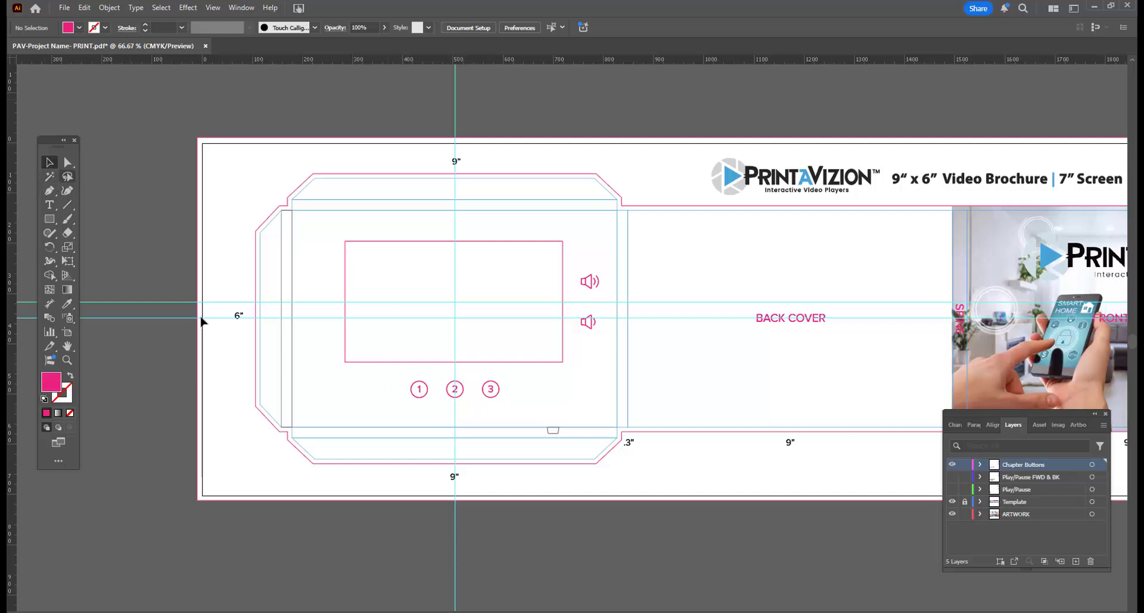
Step: Recolor chapter buttons 1, 2 and 3 to navy blue 1E2D81
drag(411, 373, 507, 405)
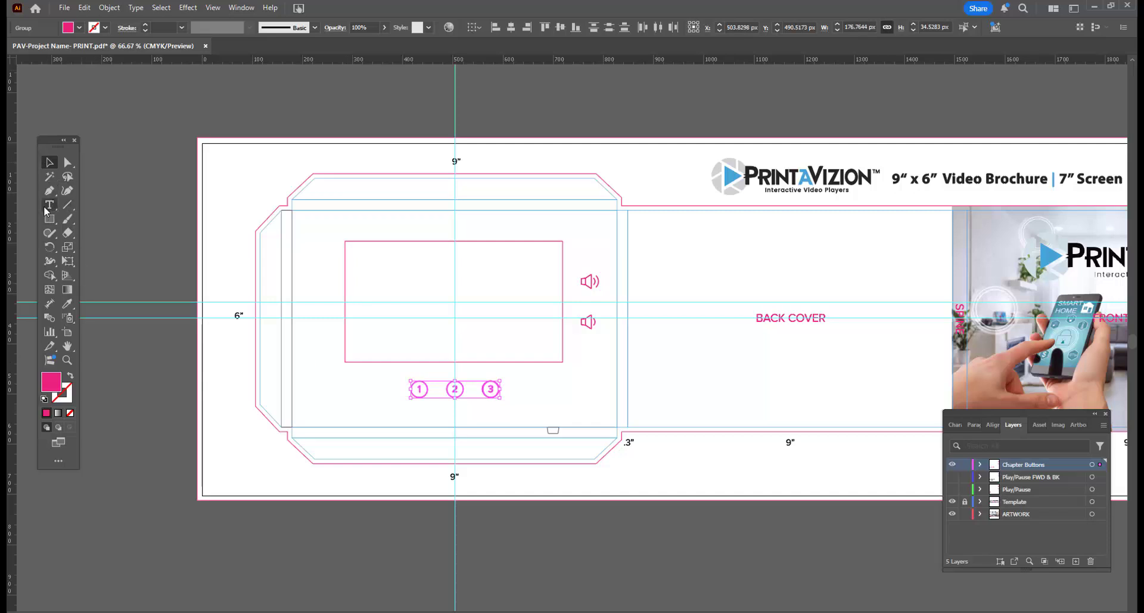
double_click(51, 382)
click(583, 374)
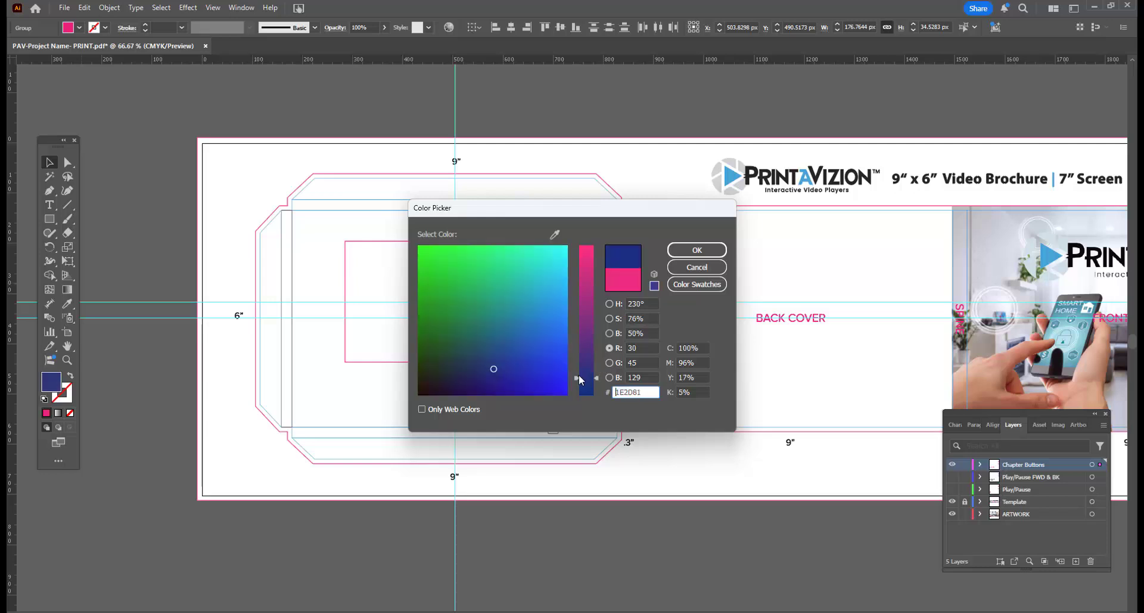
click(697, 250)
Step: Recolor the two volume icons beside the screen to black 000000
drag(572, 255, 594, 342)
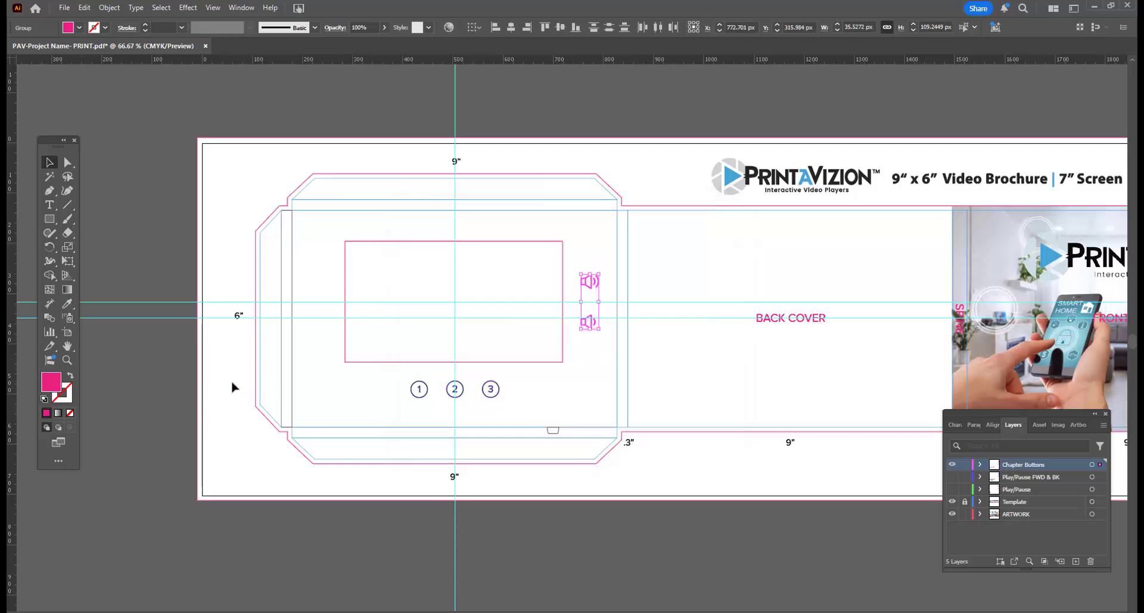
double_click(52, 378)
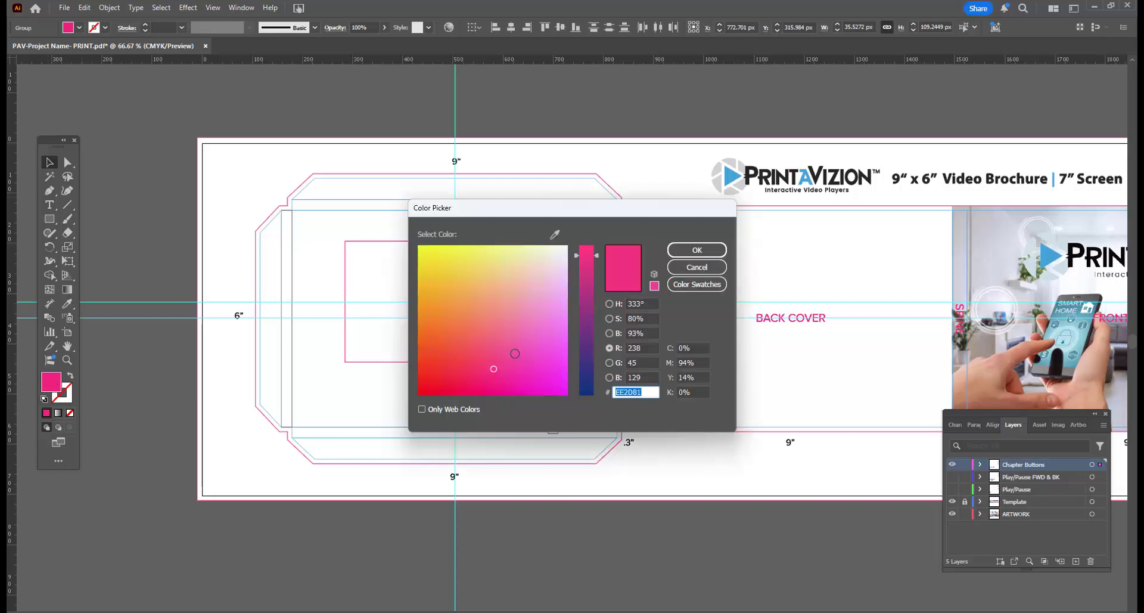
drag(515, 354, 398, 409)
drag(589, 377, 589, 400)
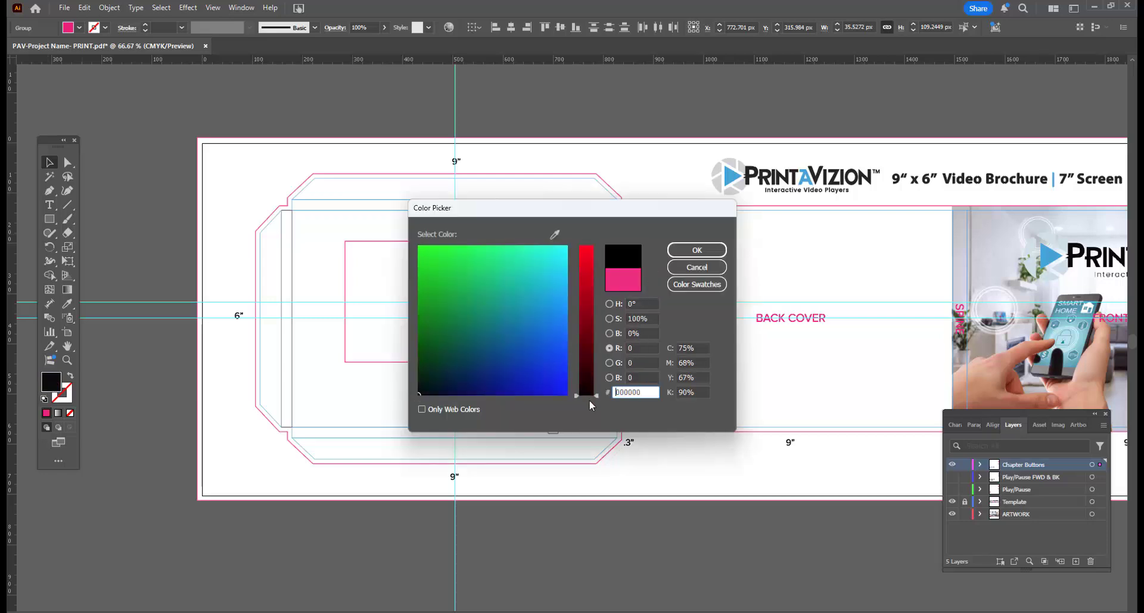
click(697, 250)
click(634, 180)
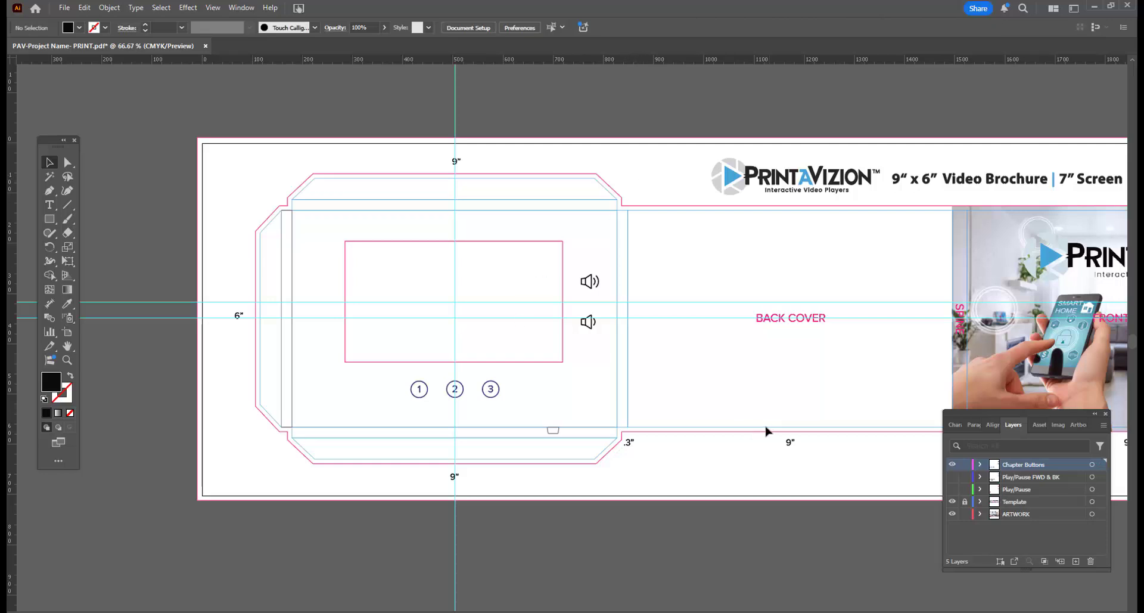
Step: Hide the Chapter Buttons layer and make the ARTWORK layer active
click(953, 464)
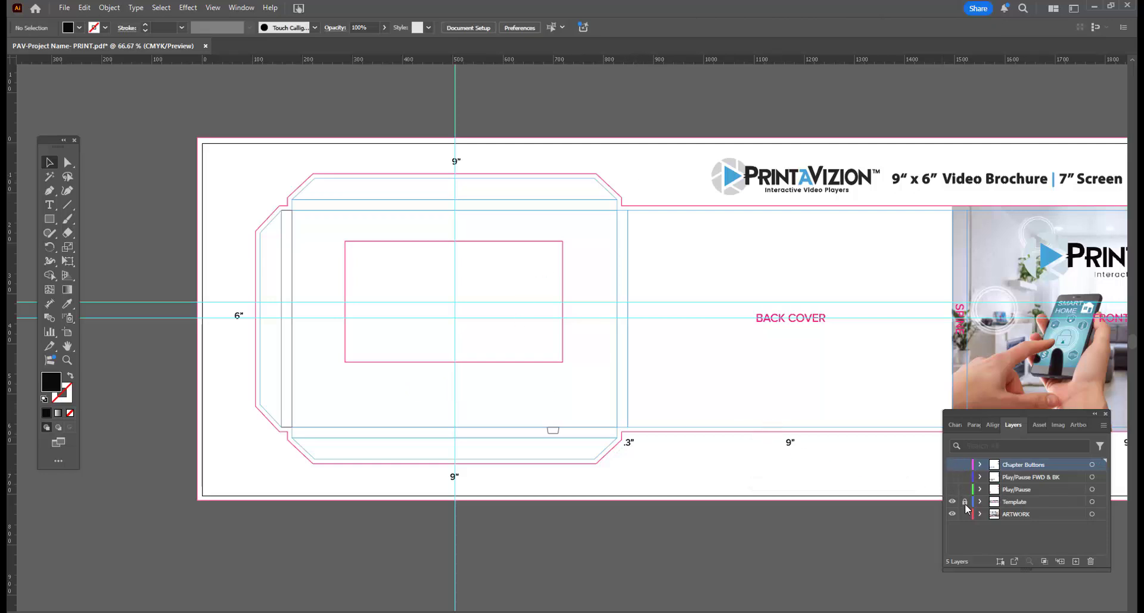
click(1018, 513)
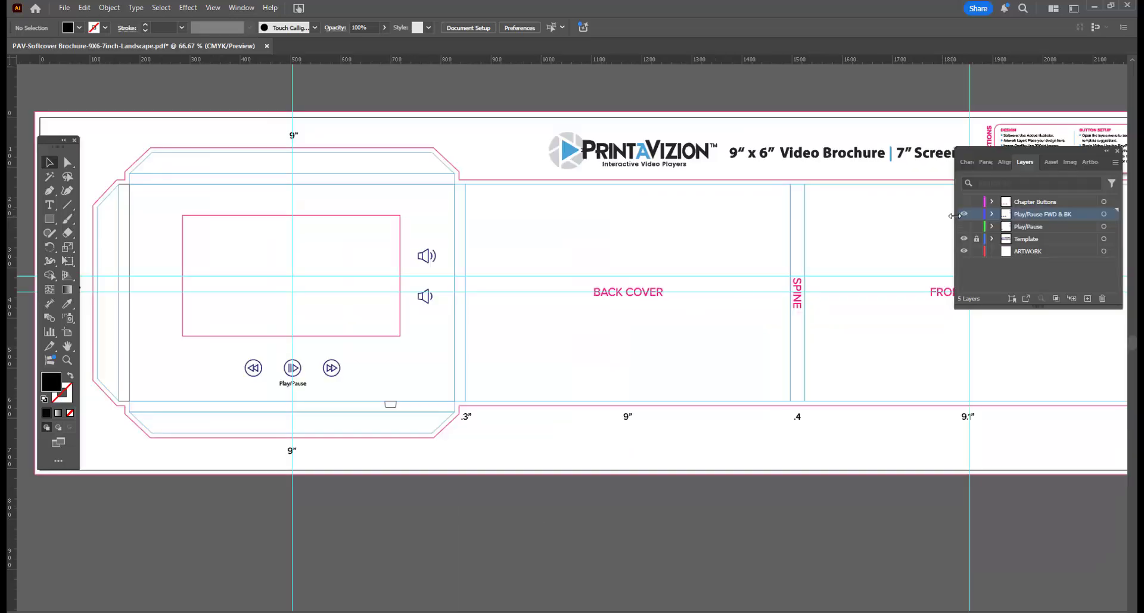
Step: Place the AdobeStock smart home photo on the ARTWORK layer of the Softcover Brochure template, over the front cover area
click(962, 215)
click(962, 215)
click(1047, 245)
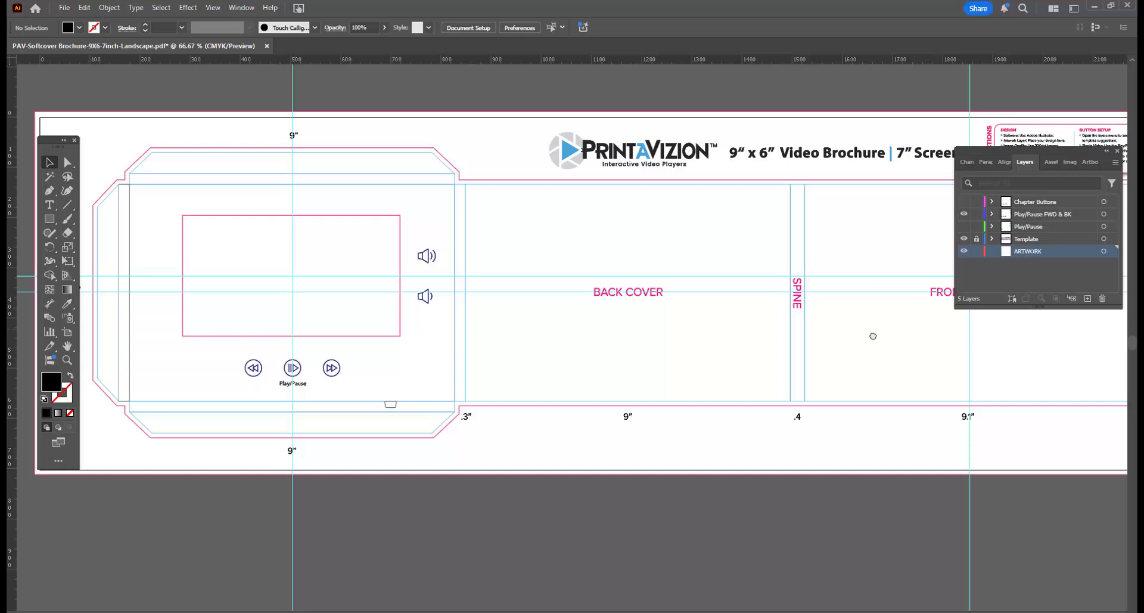
drag(873, 336, 504, 361)
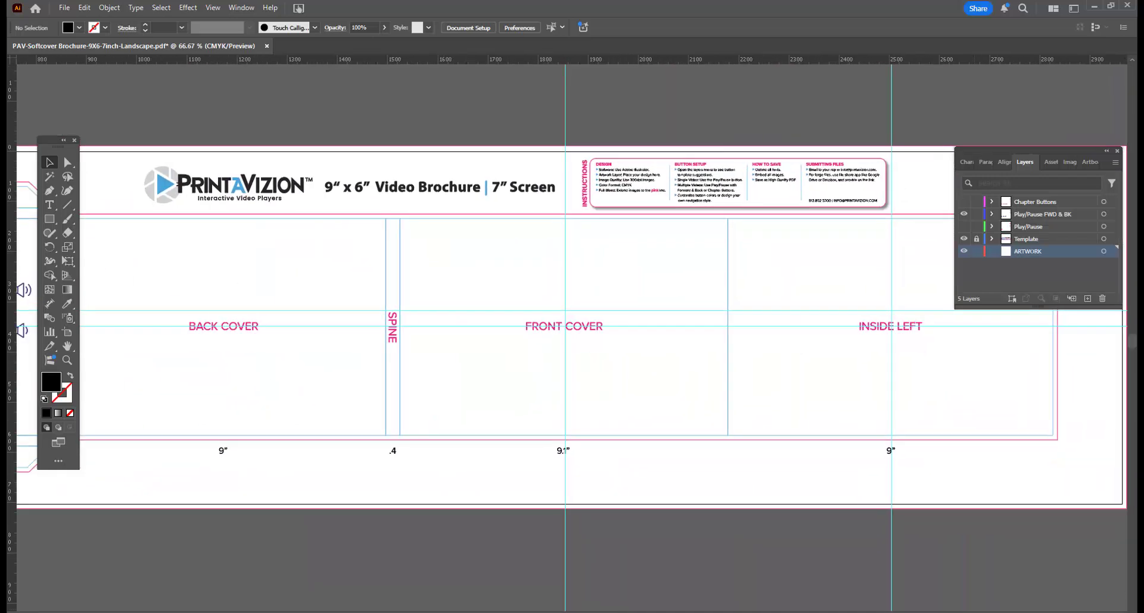
drag(849, 370, 544, 399)
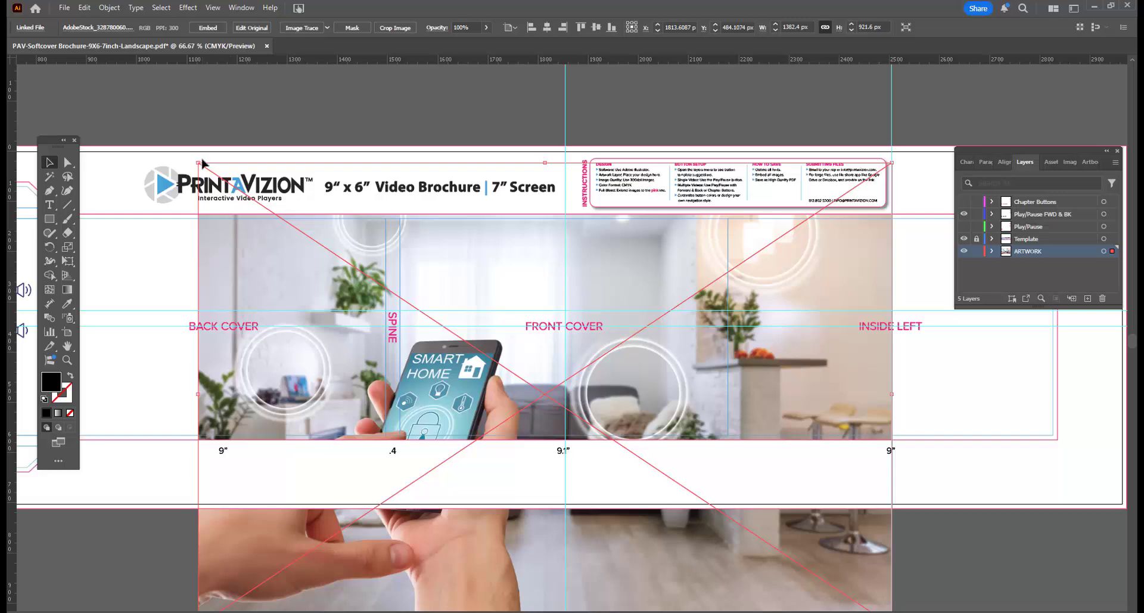
Step: Scale the smart home photo down to about 683 px wide and align it to cover the spine and front cover
drag(197, 162, 533, 331)
drag(649, 409, 504, 237)
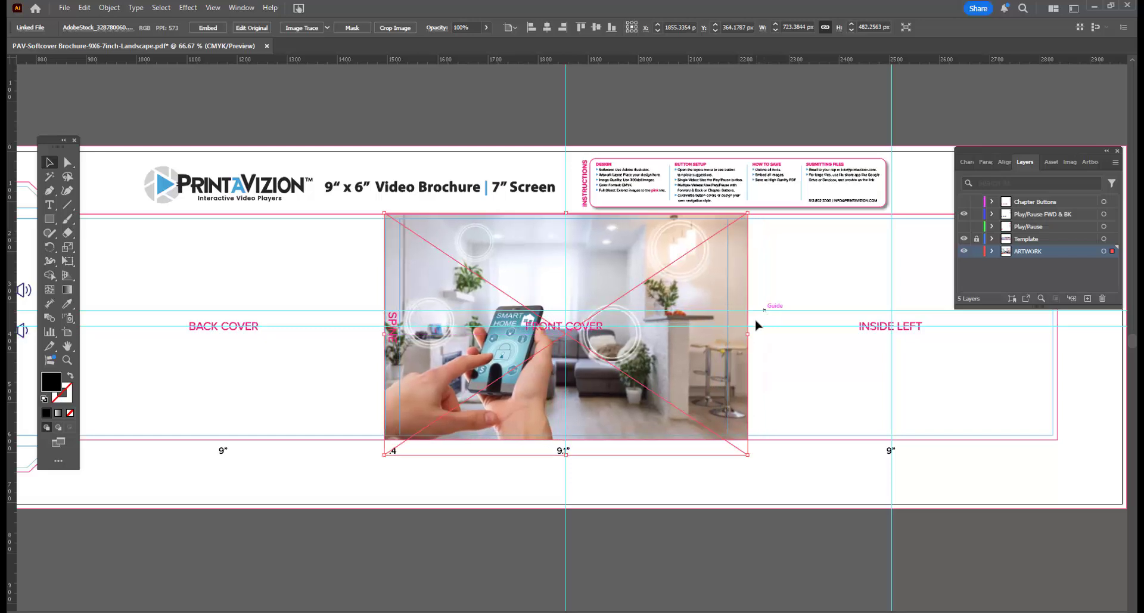
drag(751, 334, 728, 332)
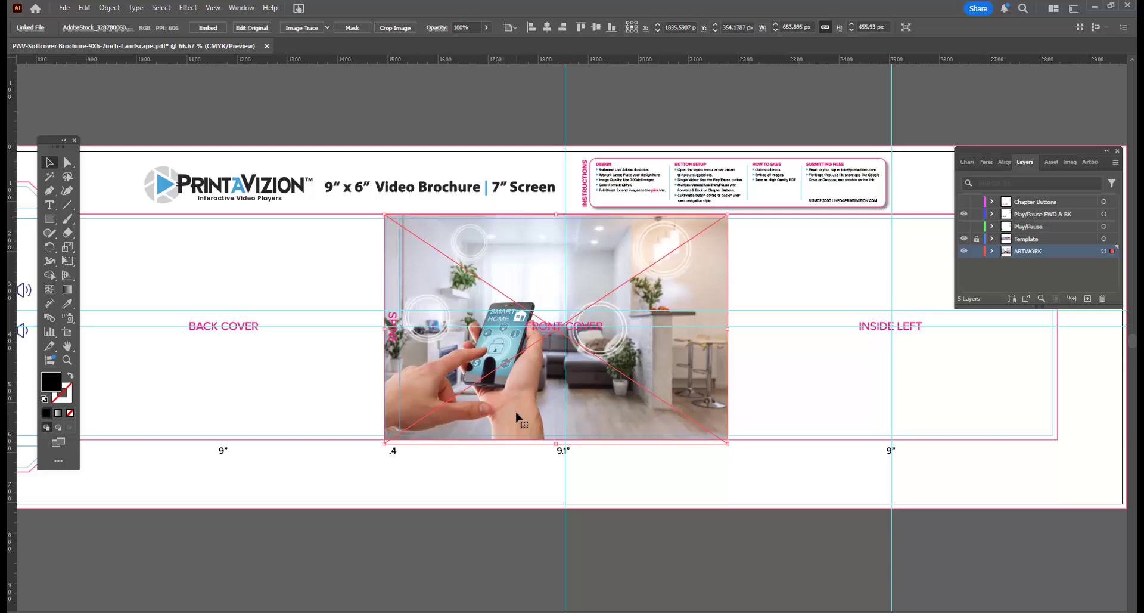
key(Right)
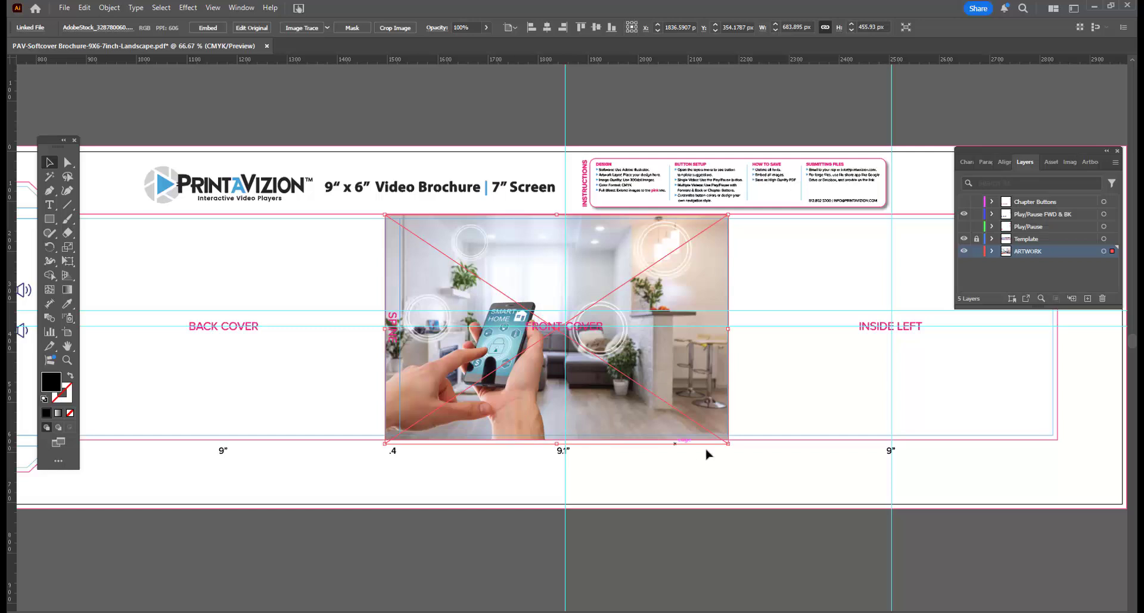
drag(730, 328, 727, 328)
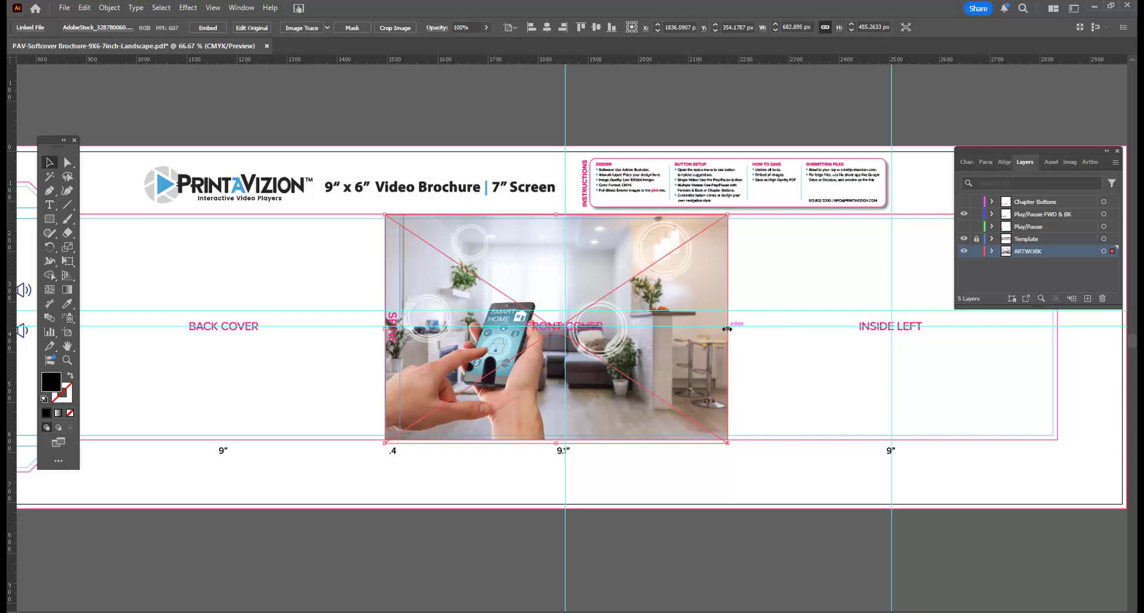
click(638, 471)
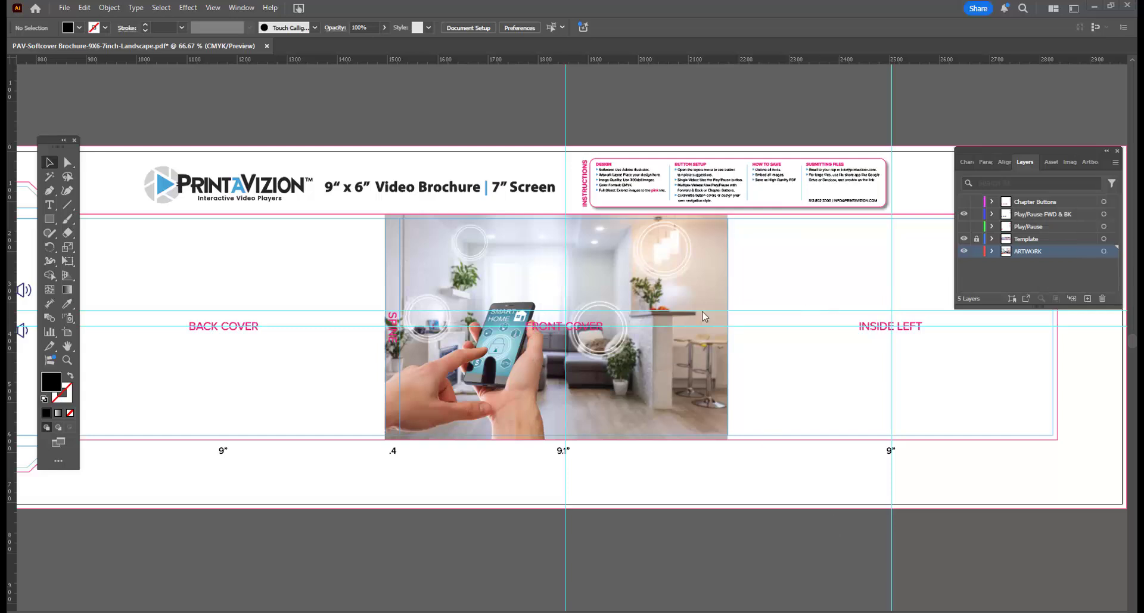
Step: Place the PrintAVizion logo on the ARTWORK layer, scale it to about 454 px wide, and position it across the upper front cover
drag(702, 312, 649, 290)
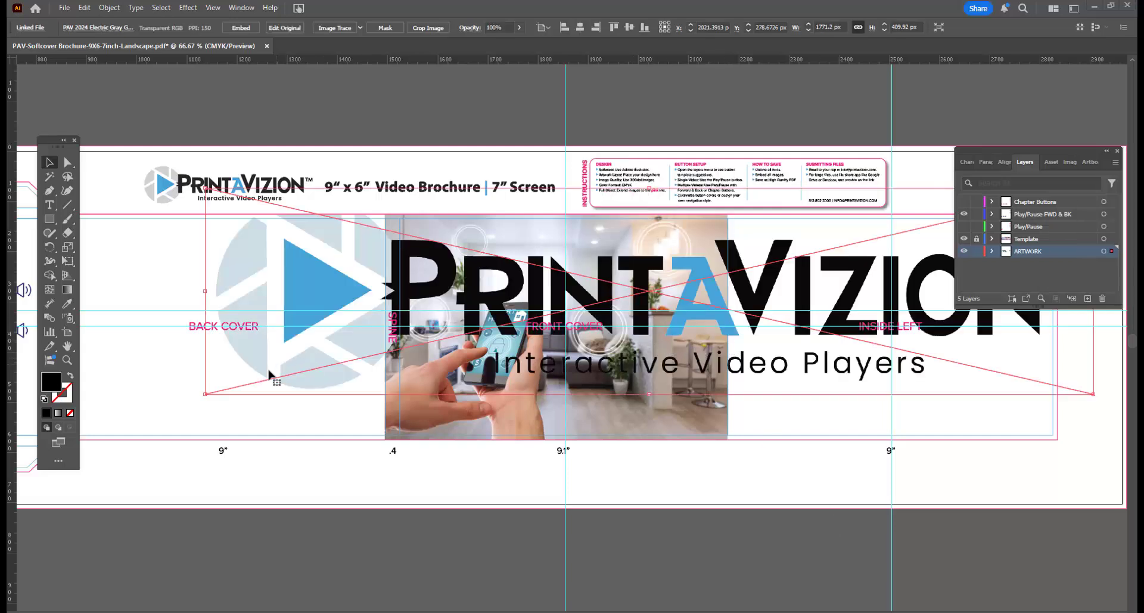
drag(205, 394, 596, 248)
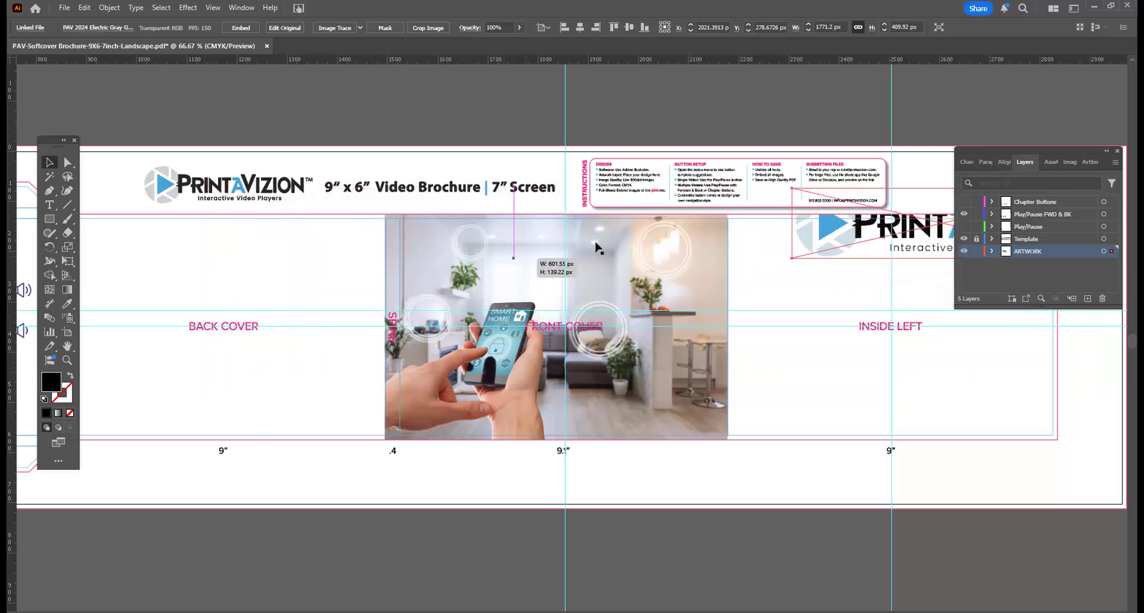
drag(833, 243, 570, 279)
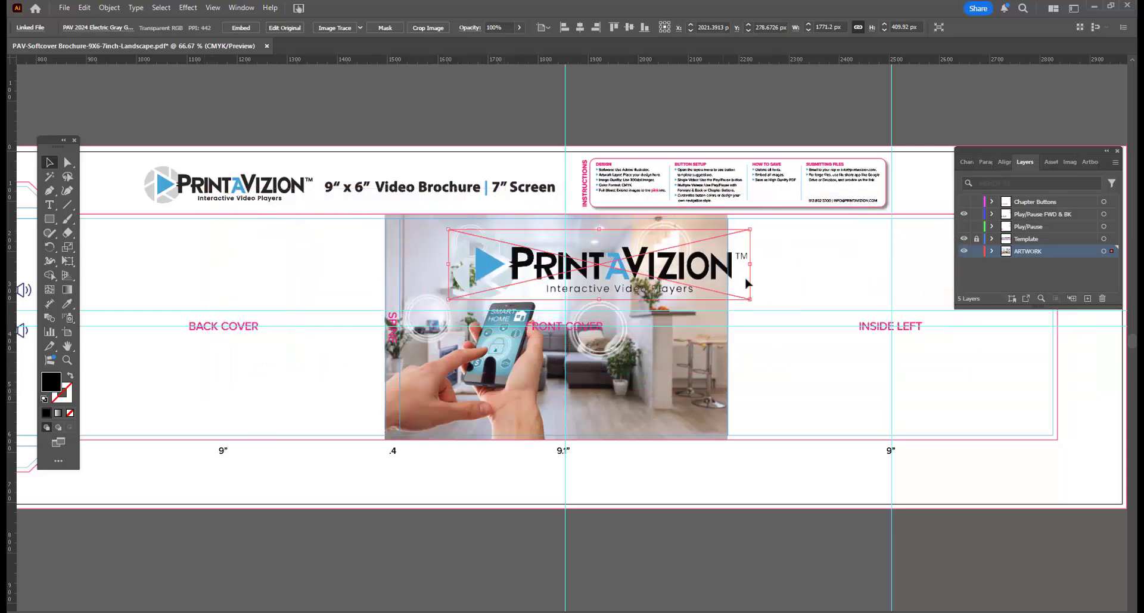
drag(746, 270, 618, 271)
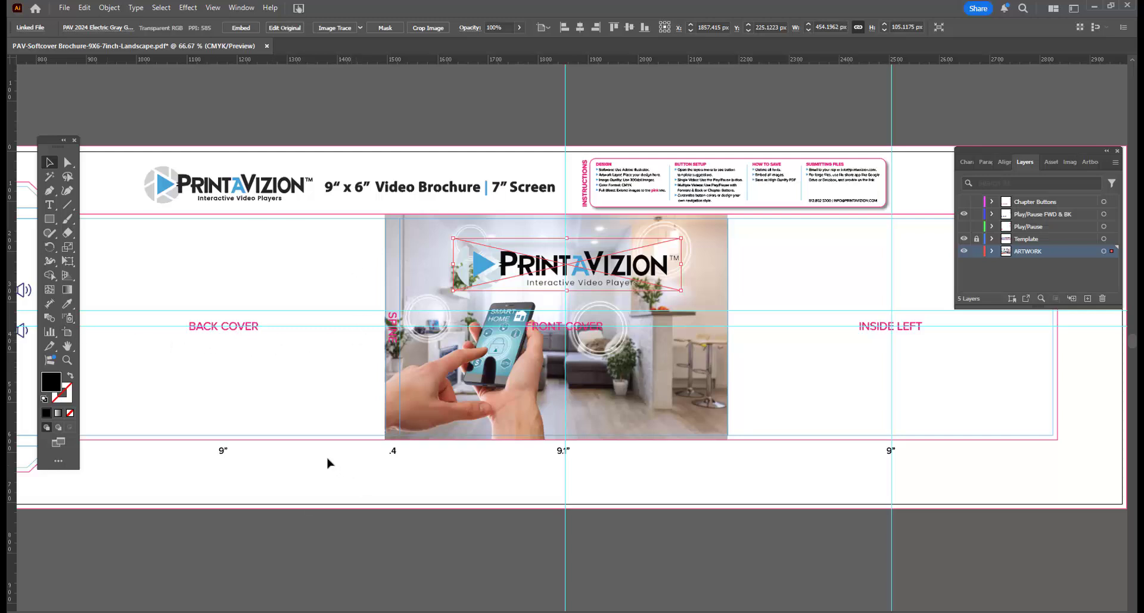
click(298, 477)
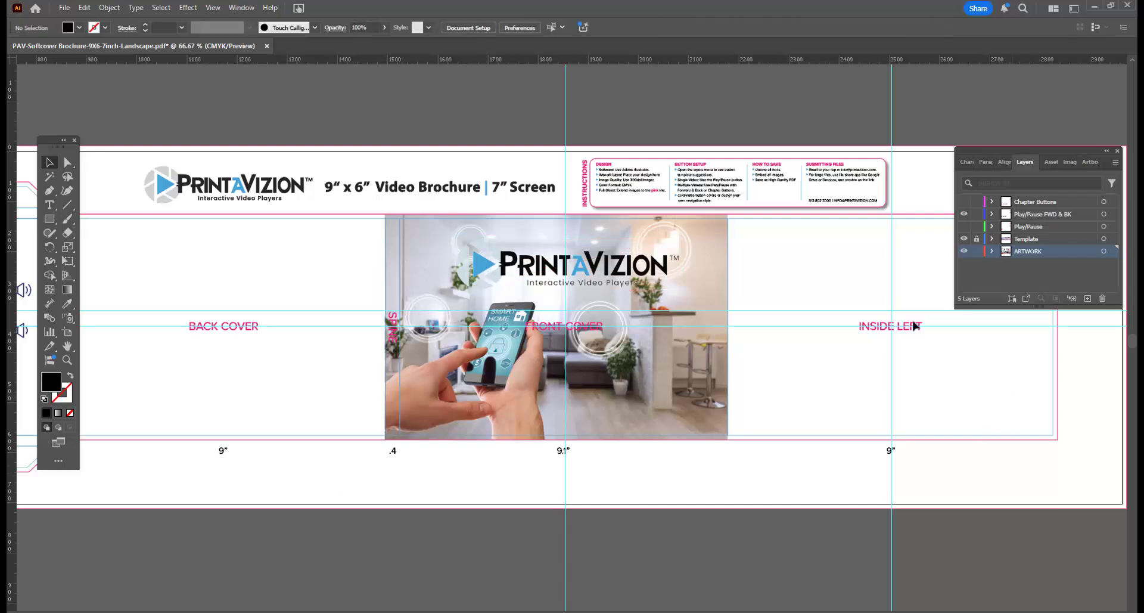
Step: Select all unlocked artwork and convert its text, including the Play/Pause label, to outlines
drag(655, 462, 838, 447)
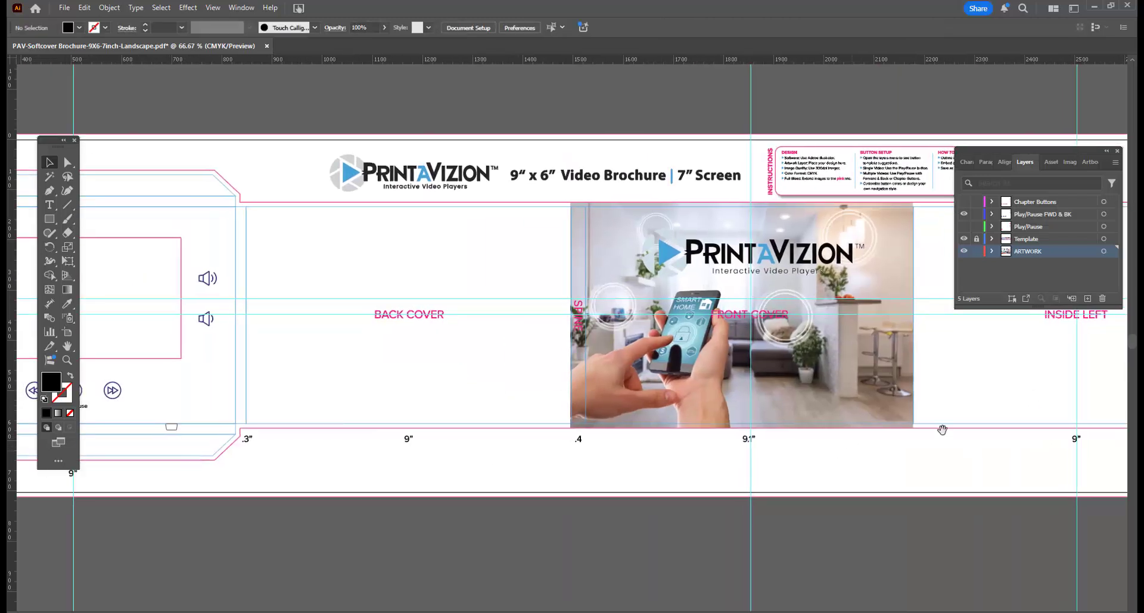
drag(386, 472, 688, 473)
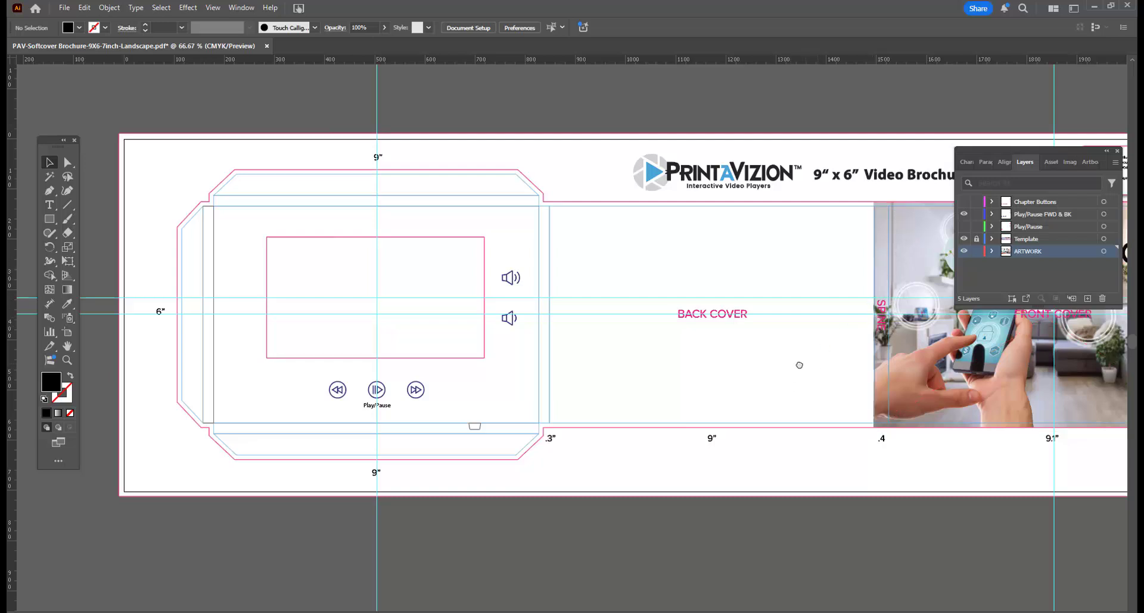
drag(797, 366, 594, 362)
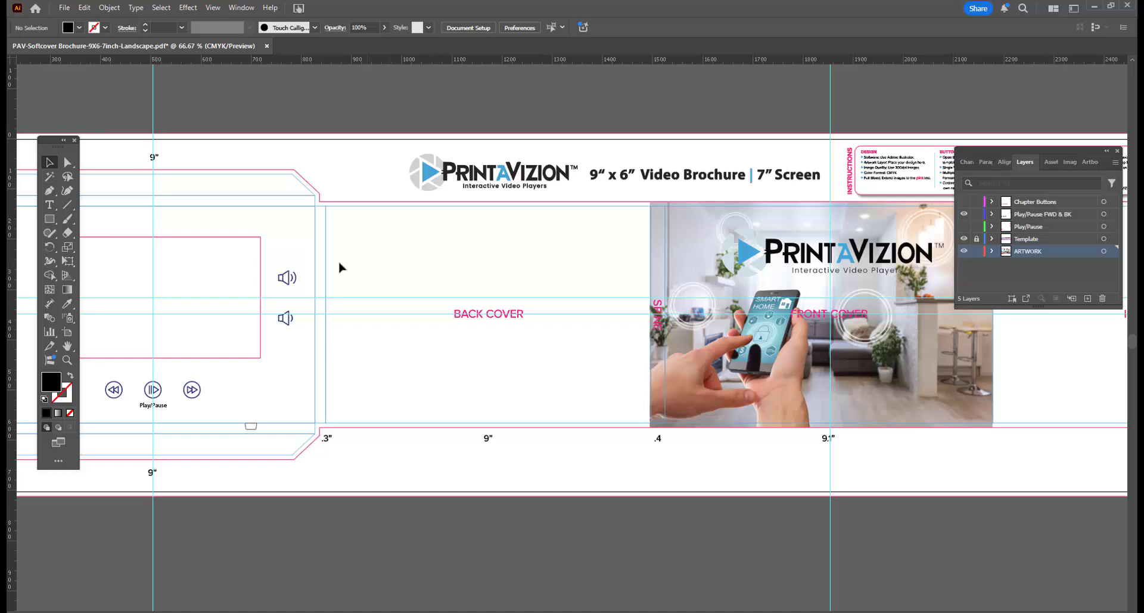
key(ctrl+a)
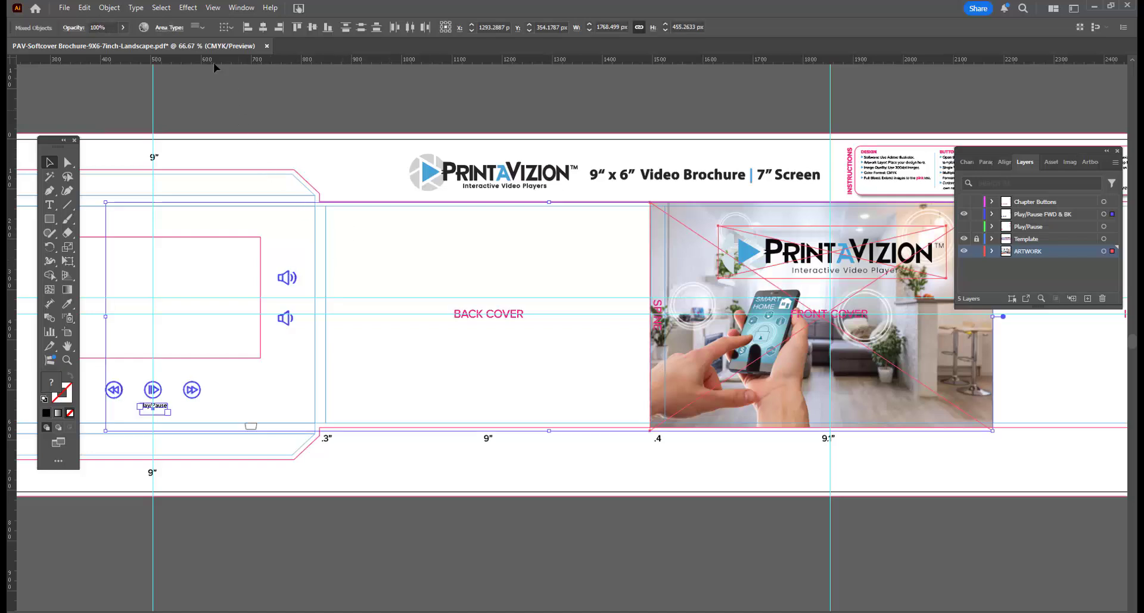
click(136, 7)
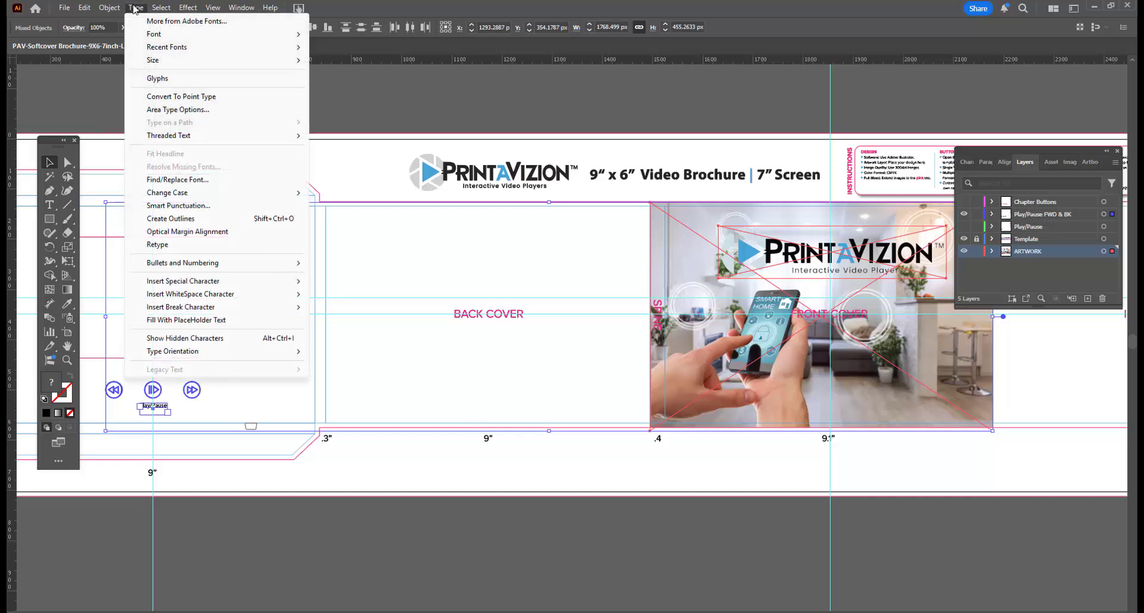
click(173, 218)
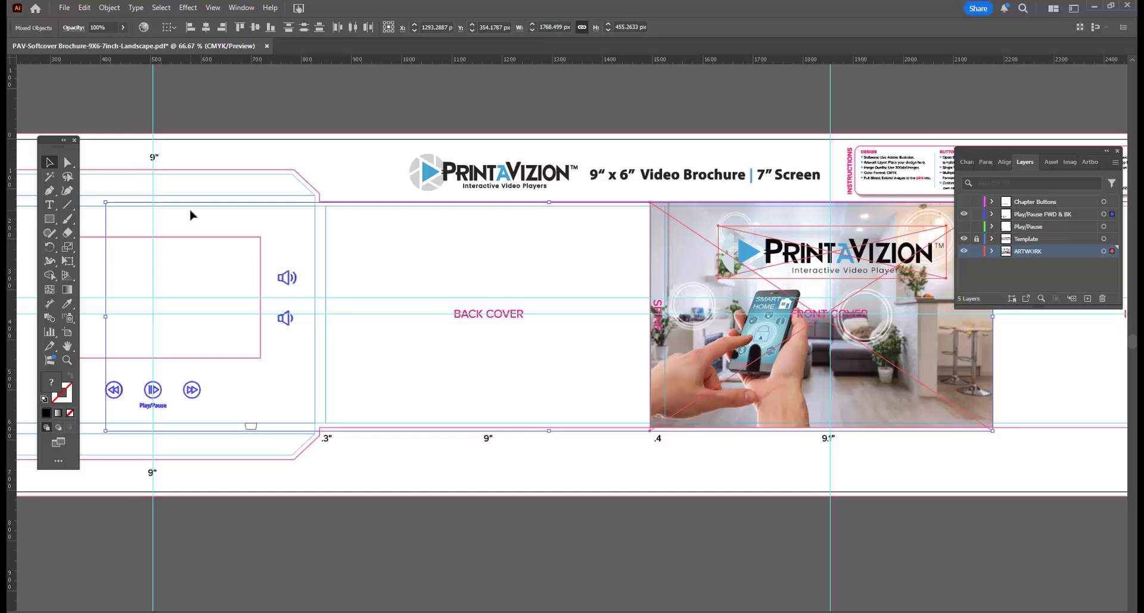
Step: Save the brochure as an Adobe PDF named "PAV-Project Name- PRINT" using the High Quality Print preset
click(66, 7)
click(110, 125)
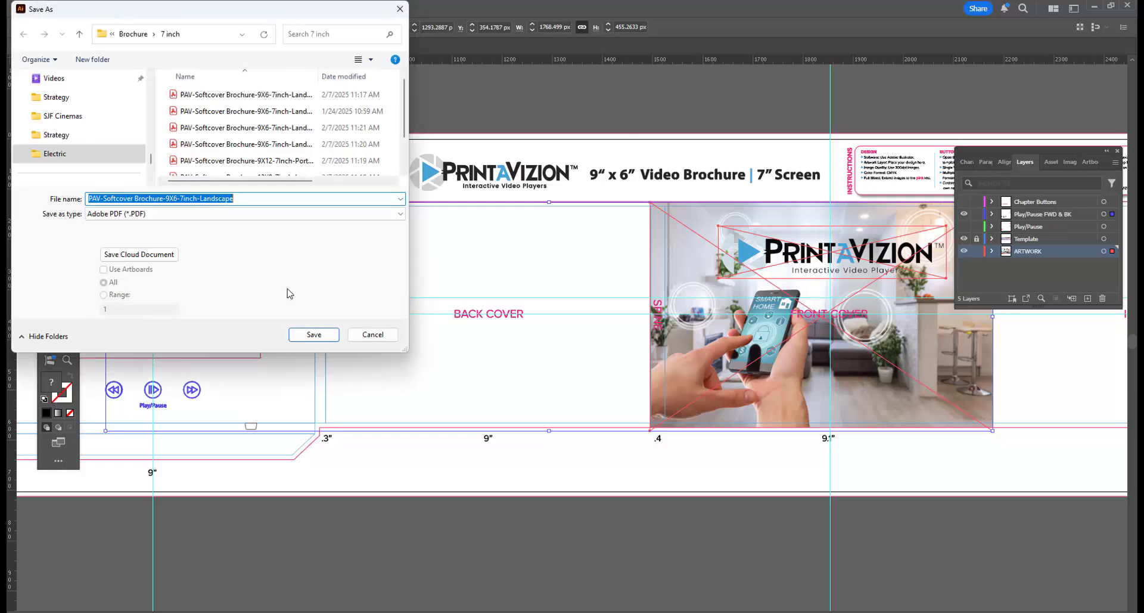
drag(284, 202, 106, 204)
text(PAV-Project Name- PRINT)
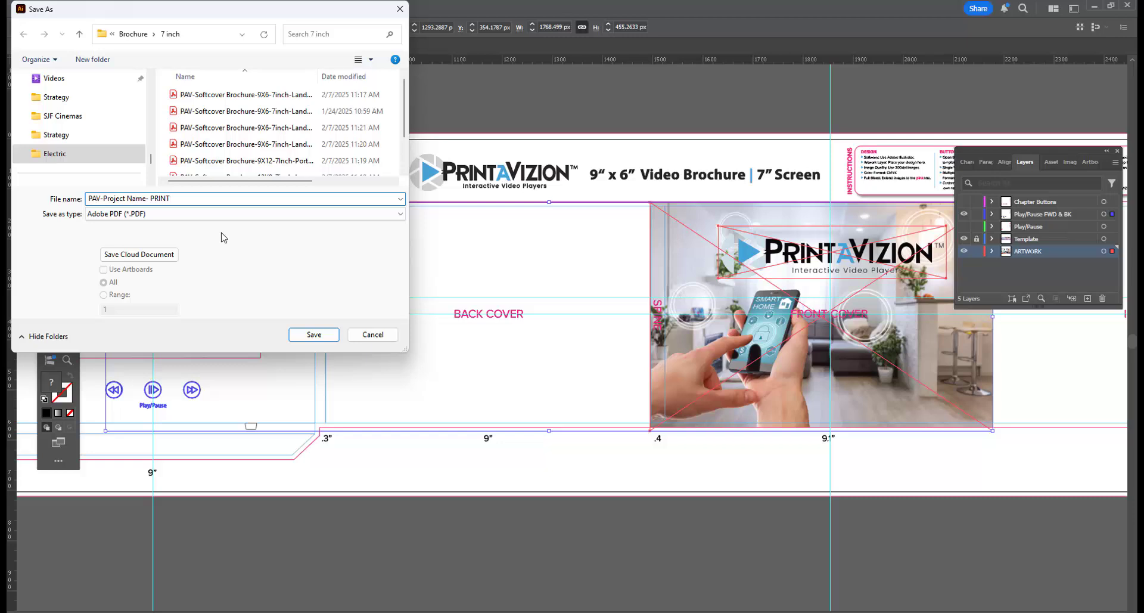
click(316, 335)
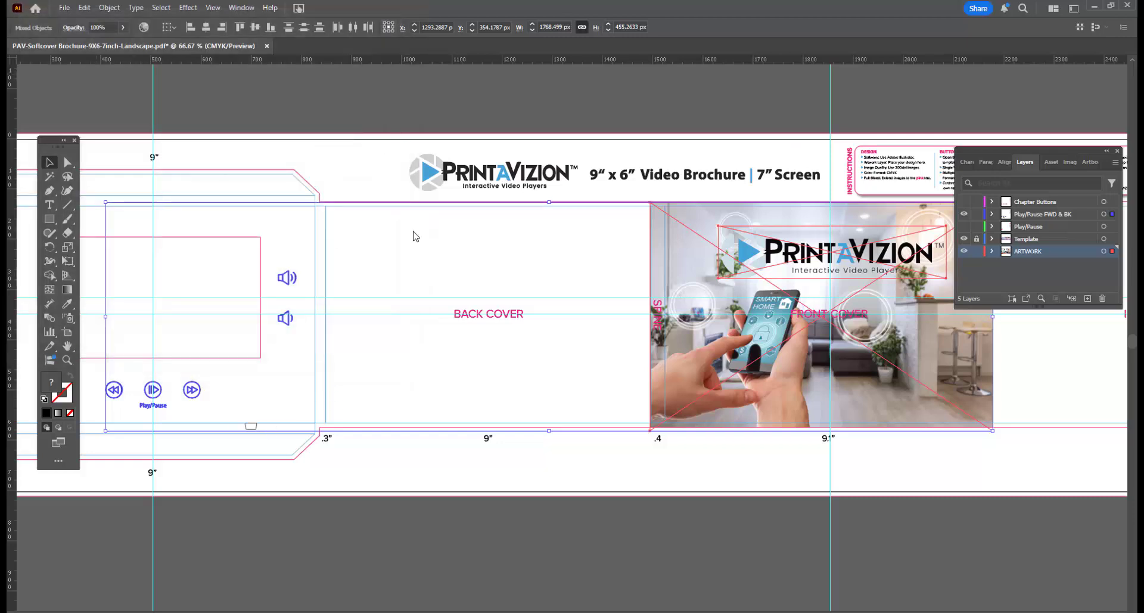
click(560, 181)
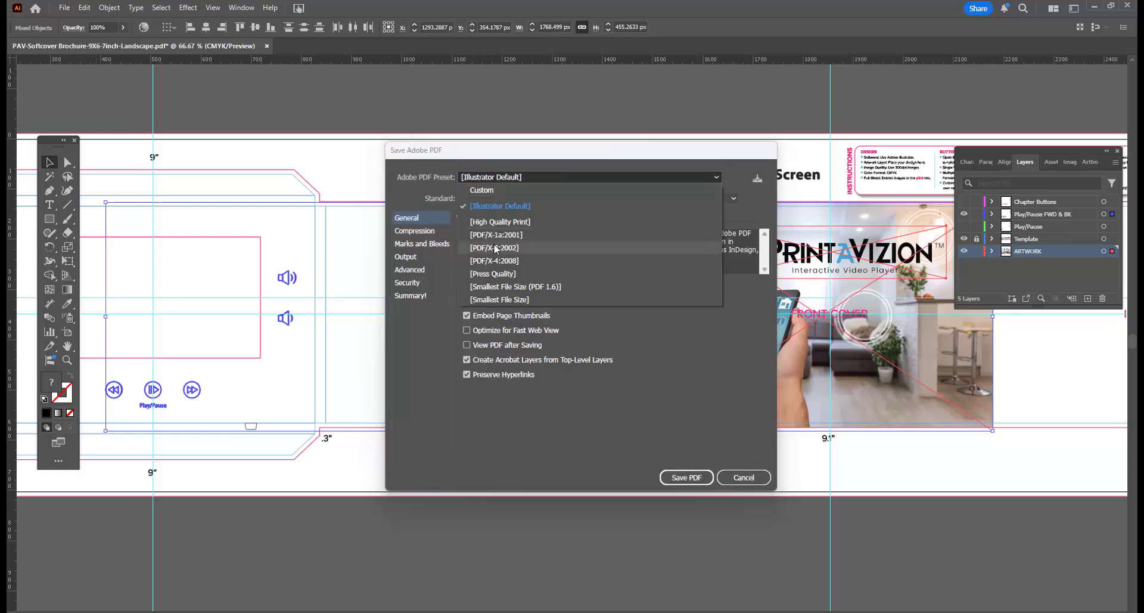
click(561, 221)
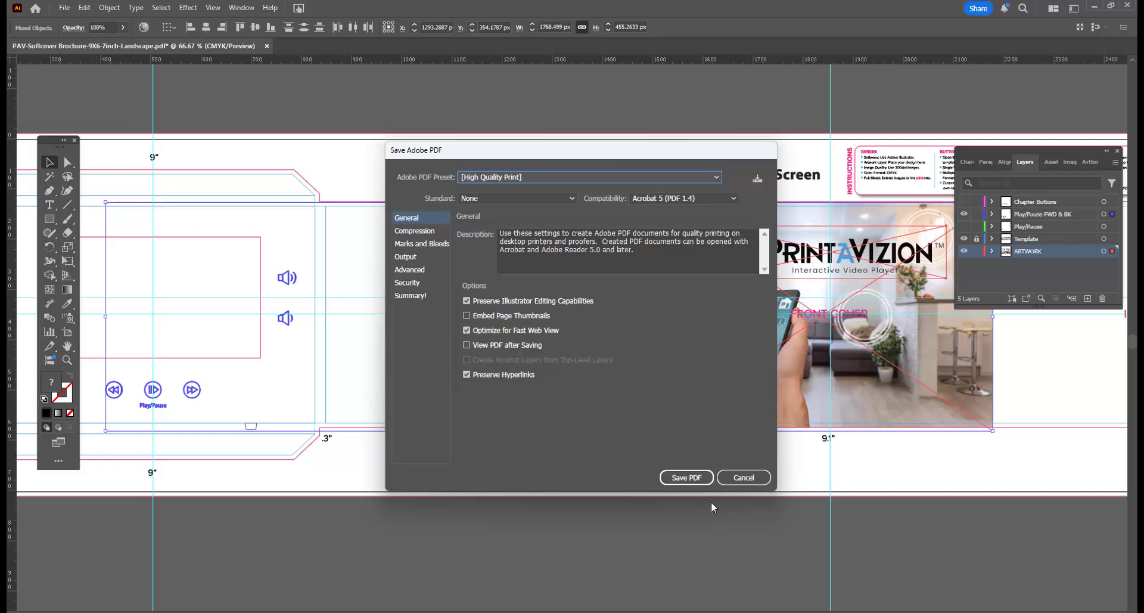
click(685, 476)
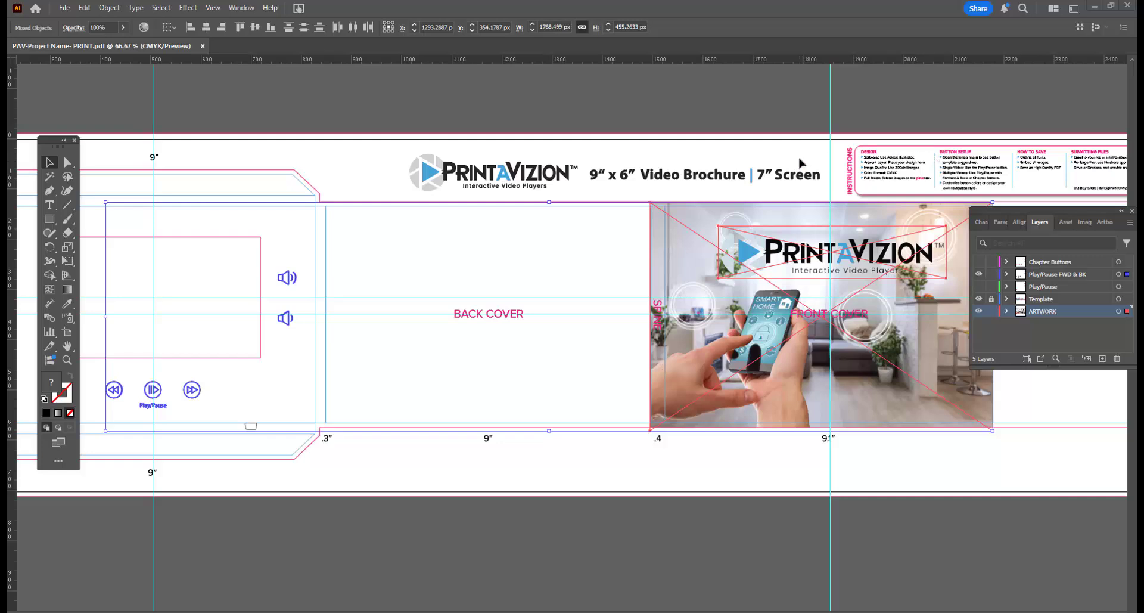
click(522, 447)
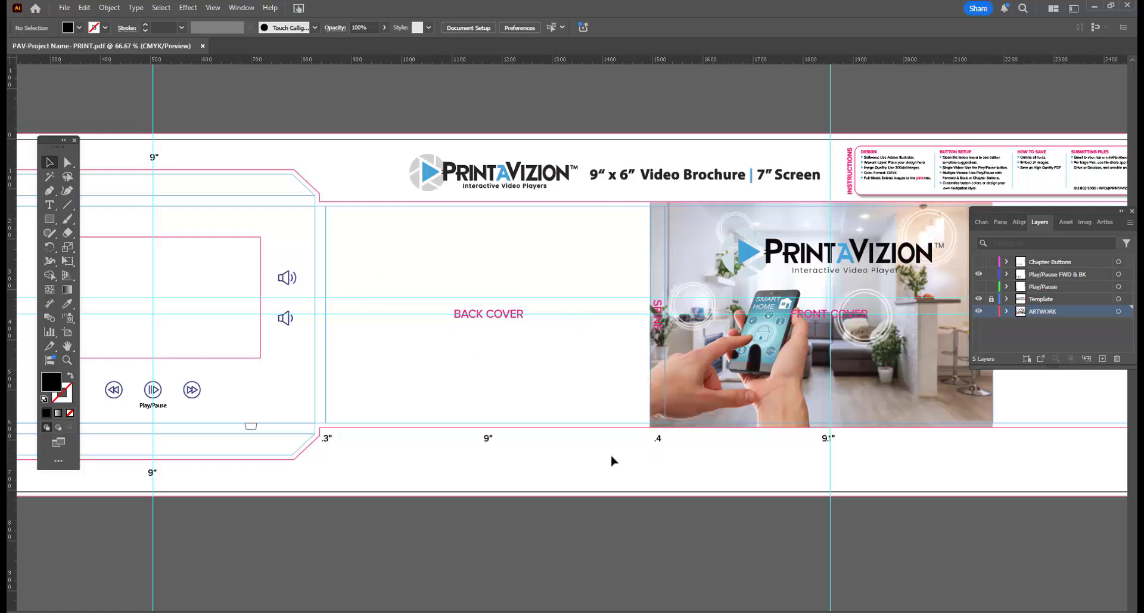
scroll(418, 231, left, 3)
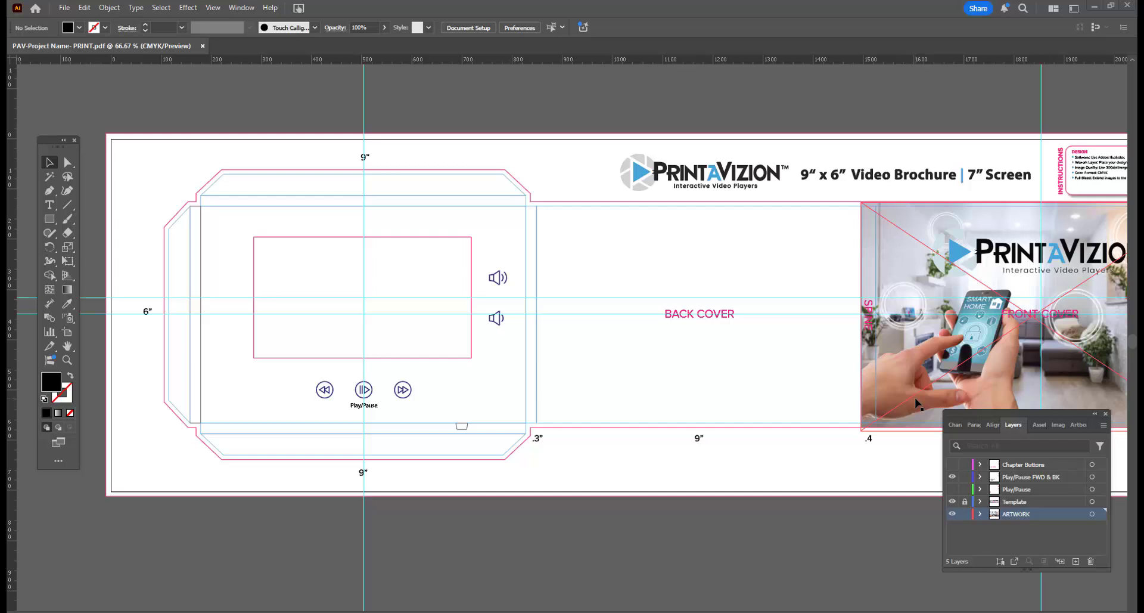
drag(888, 465, 568, 472)
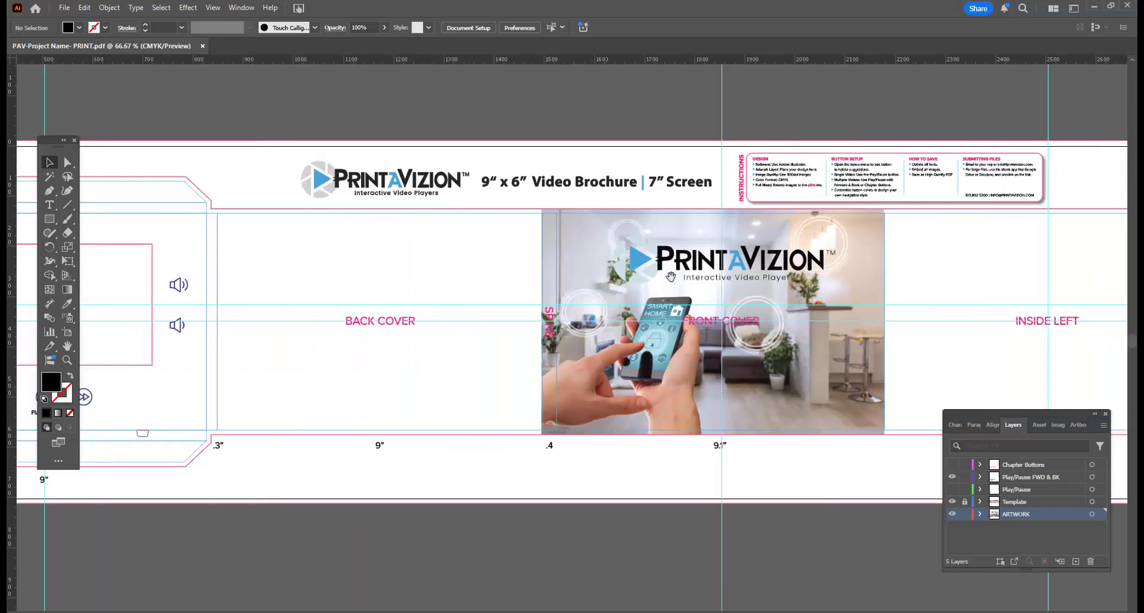